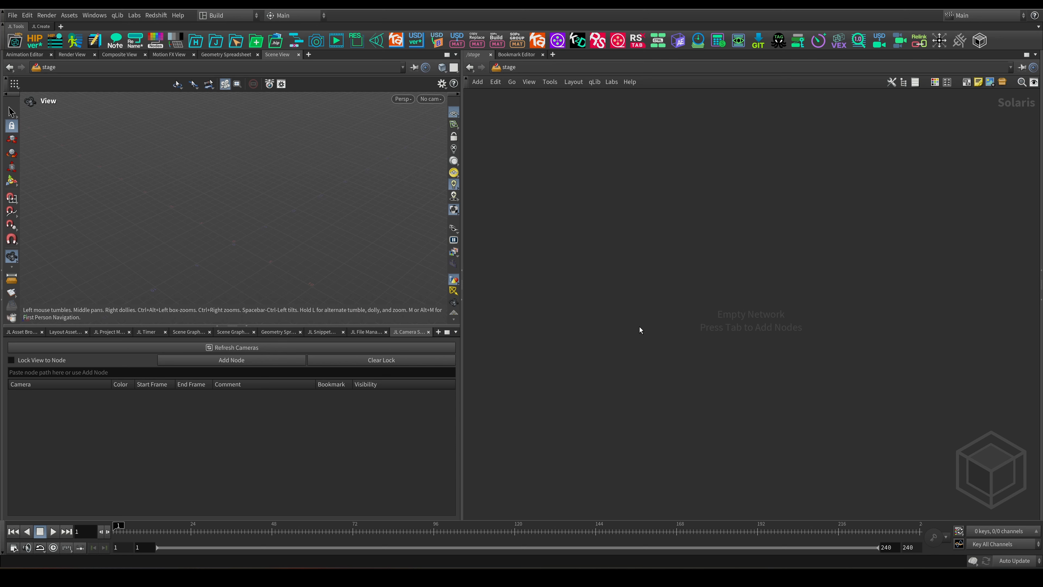
Step: Add a Camera node to the empty stage network
{"action": "key", "text": "Tab"}
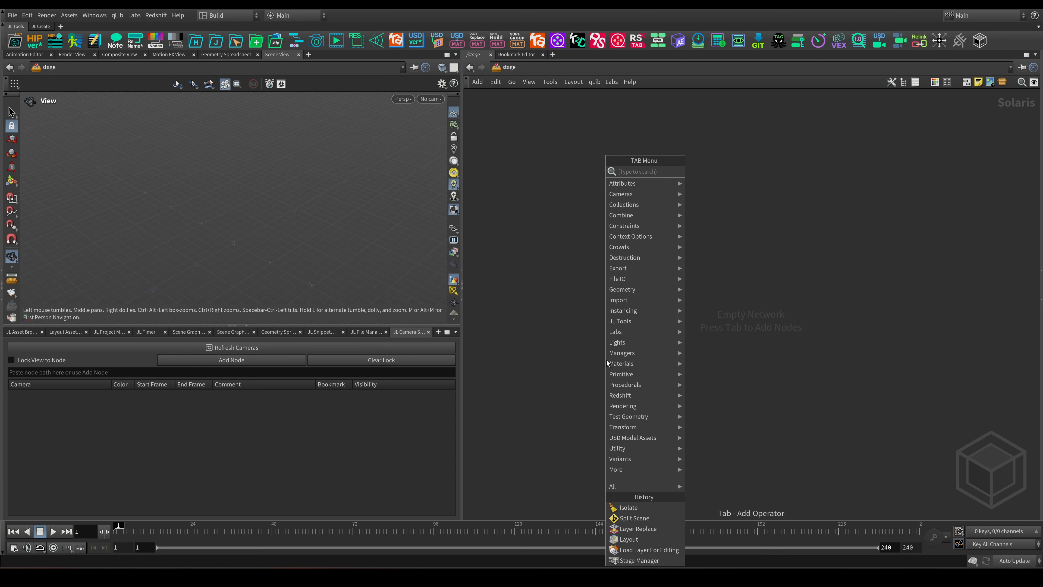
{"action": "type", "text": "ca"}
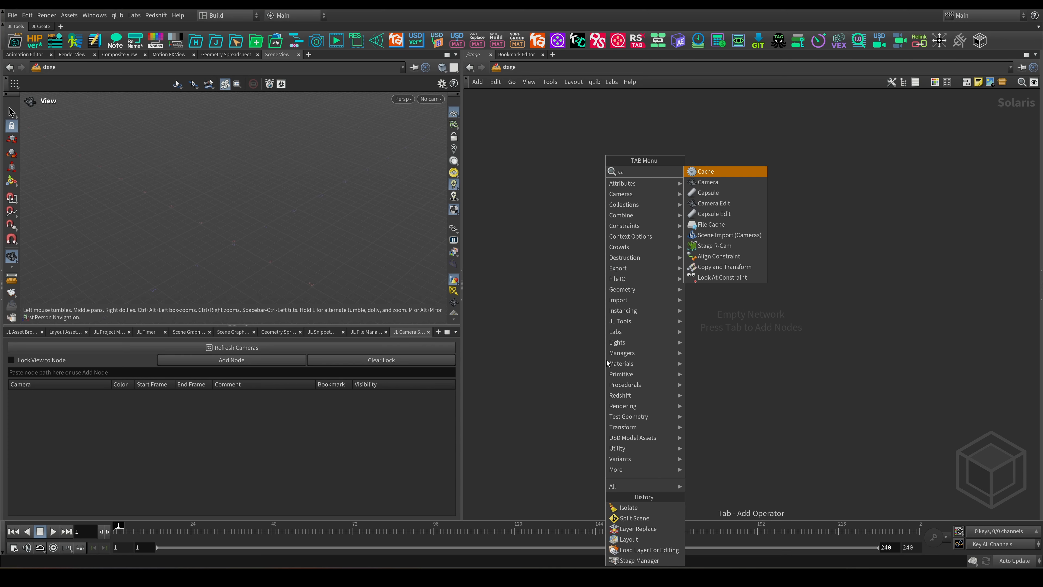
{"action": "key", "text": "Down"}
{"action": "key", "text": "Return"}
Step: Add a cube node above the camera and wire its output into the camera's input
{"action": "key", "text": "Tab"}
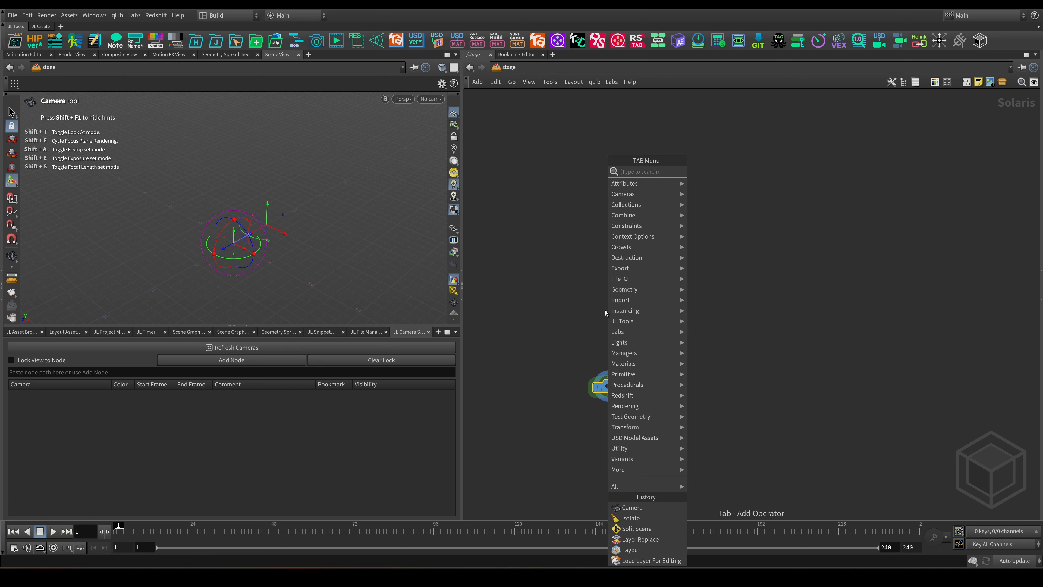
{"action": "type", "text": "b"}
{"action": "key", "text": "Return"}
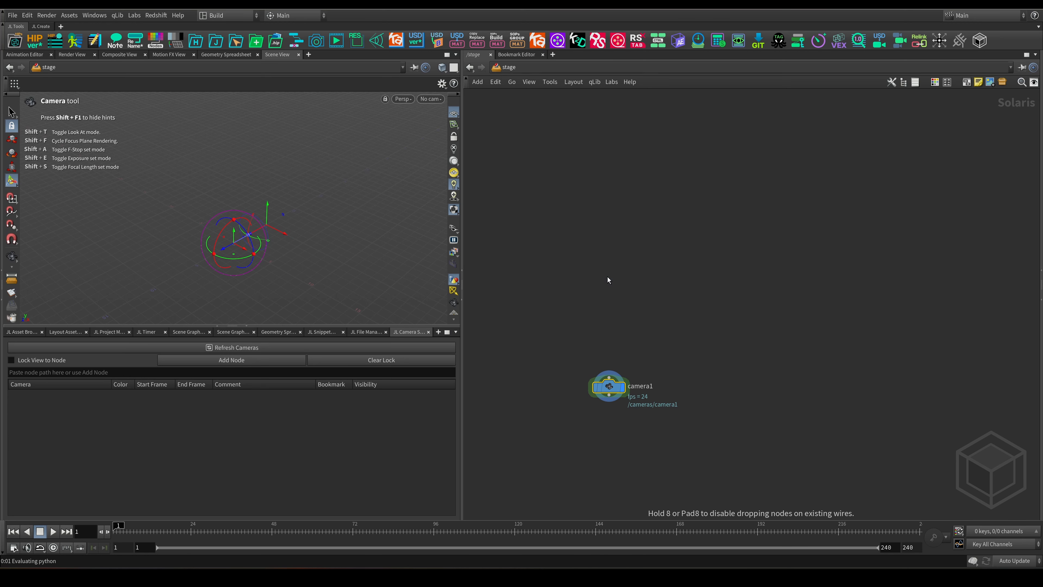
{"action": "left_click", "coordinate": [608, 276]}
{"action": "left_click_drag", "start_coordinate": [609, 284], "coordinate": [609, 371]}
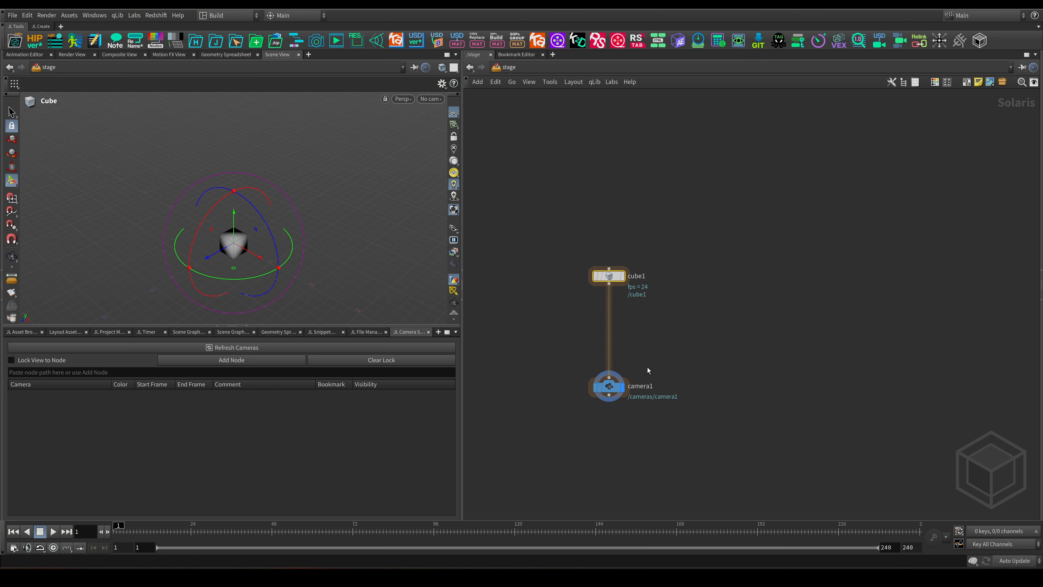
Step: Look through /cameras/camera1 and adjust its view so the whole cube sits mid-frame
{"action": "left_click", "coordinate": [609, 386]}
{"action": "left_click", "coordinate": [430, 98]}
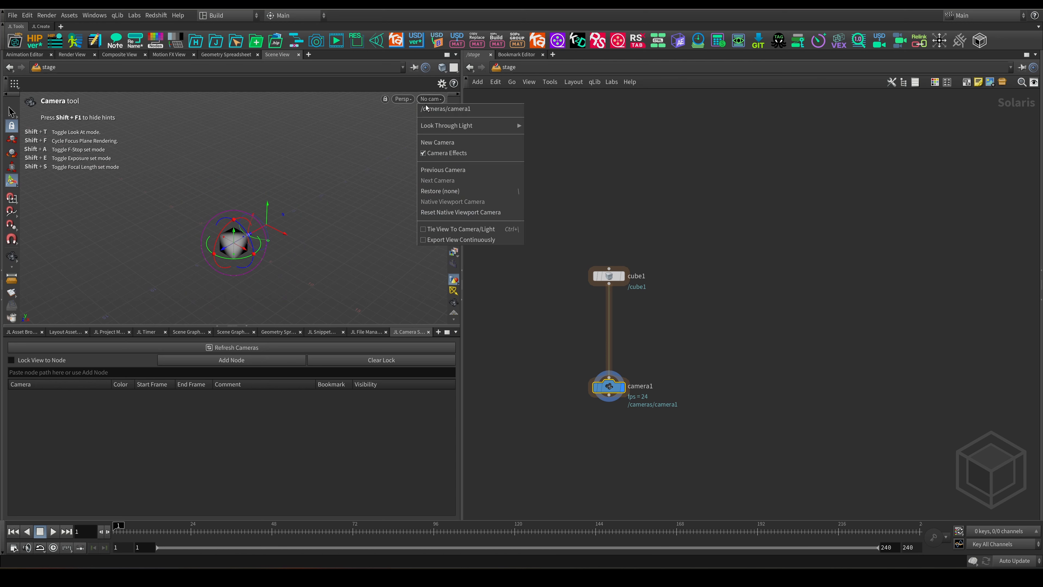
{"action": "left_click", "coordinate": [439, 110]}
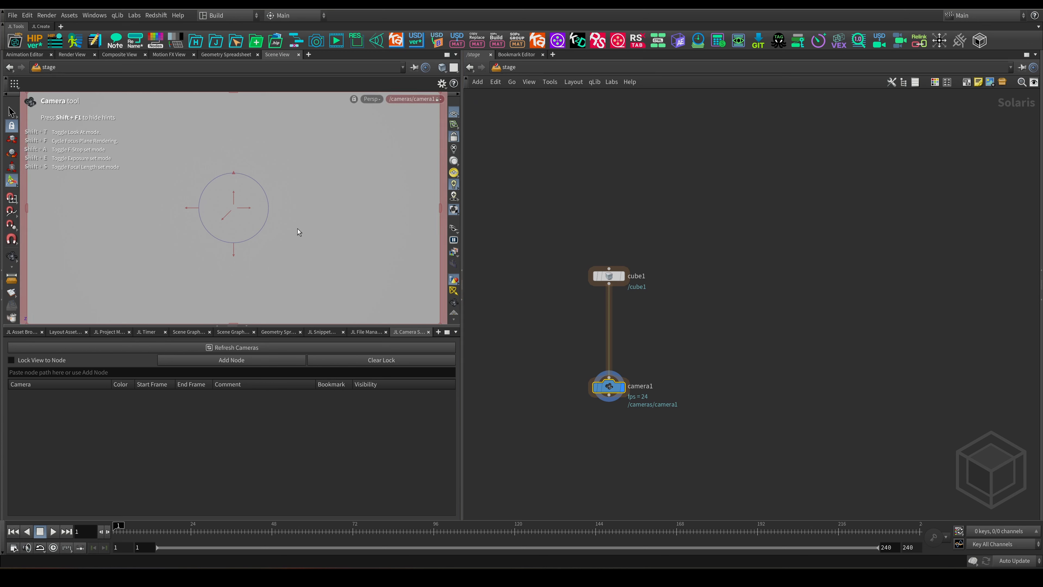
{"action": "key", "text": "Escape"}
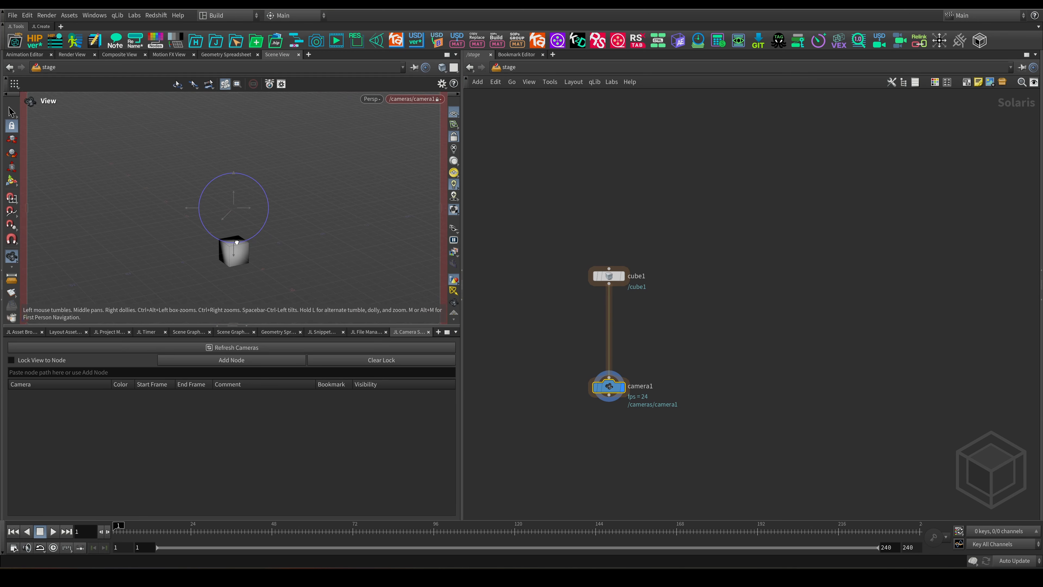
{"action": "right_click_drag", "start_coordinate": [319, 223], "coordinate": [279, 225]}
{"action": "key", "text": "Return"}
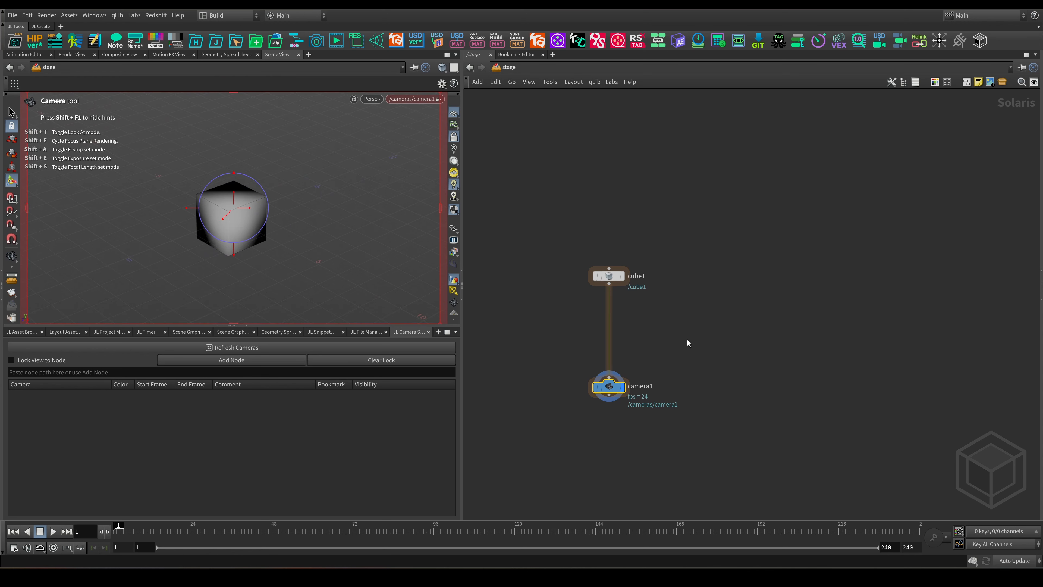
Step: Duplicate the camera node beside the original, keeping the cube connection, and frame the cube in close-up through the copy
{"action": "left_click_drag", "start_coordinate": [601, 392], "coordinate": [777, 385], "text": "alt"}
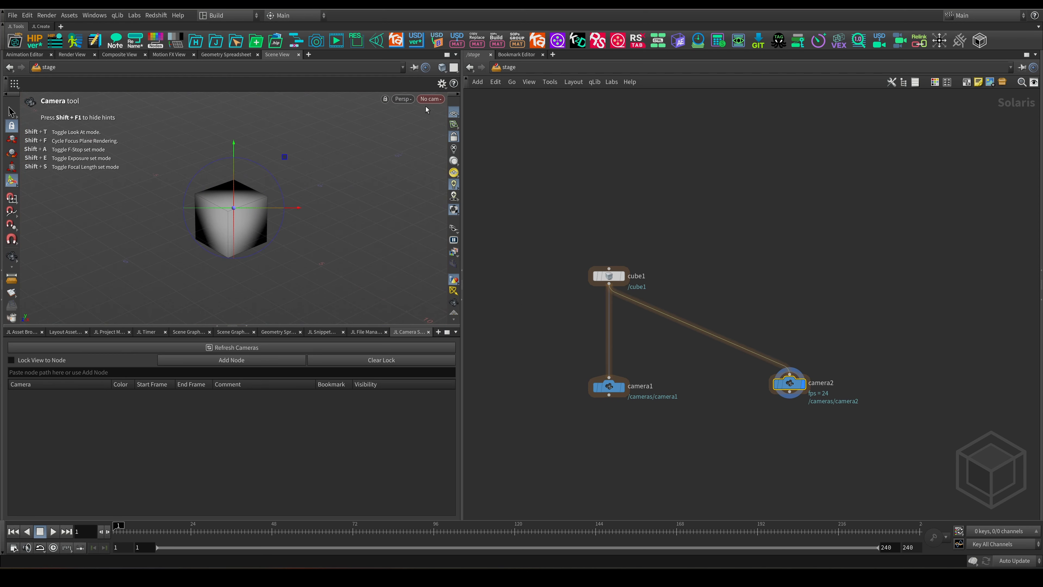
{"action": "left_click", "coordinate": [430, 98]}
{"action": "left_click", "coordinate": [438, 141]}
{"action": "key", "text": "Escape"}
{"action": "left_click_drag", "start_coordinate": [304, 204], "coordinate": [198, 180]}
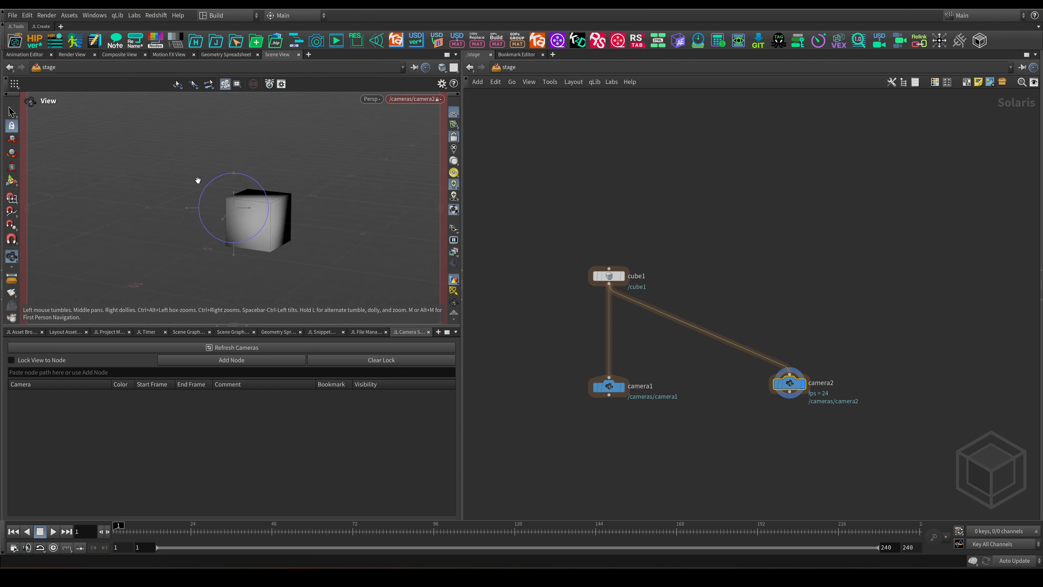
{"action": "right_click_drag", "start_coordinate": [248, 203], "coordinate": [354, 213]}
{"action": "left_click_drag", "start_coordinate": [354, 213], "coordinate": [288, 207]}
{"action": "key", "text": "Return"}
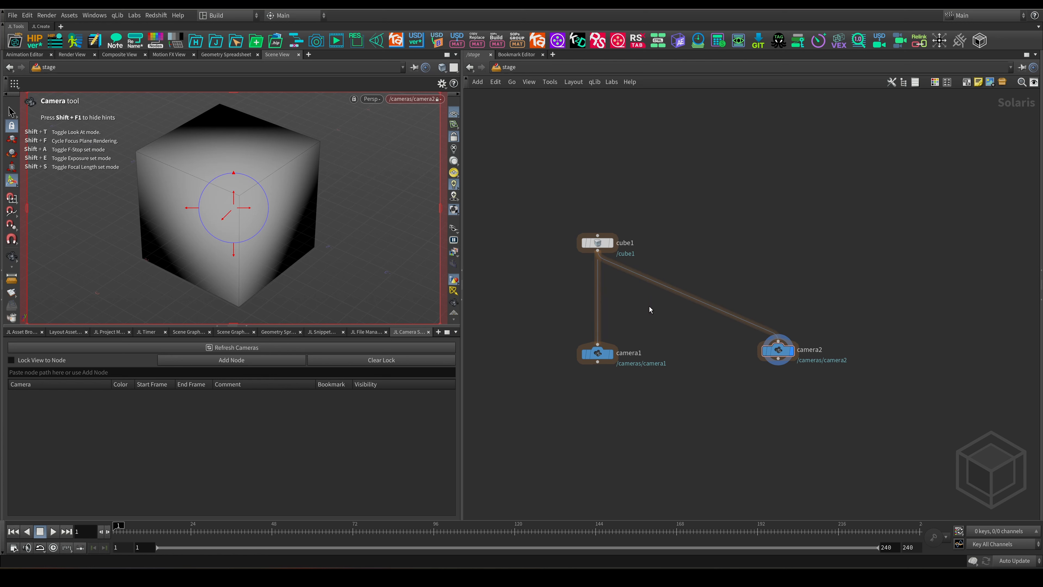
Step: Add a Camera node in the obj network, look through it and aim it at the ground grid
{"action": "scroll", "coordinate": [574, 394], "scroll_direction": "down", "scroll_amount": 5}
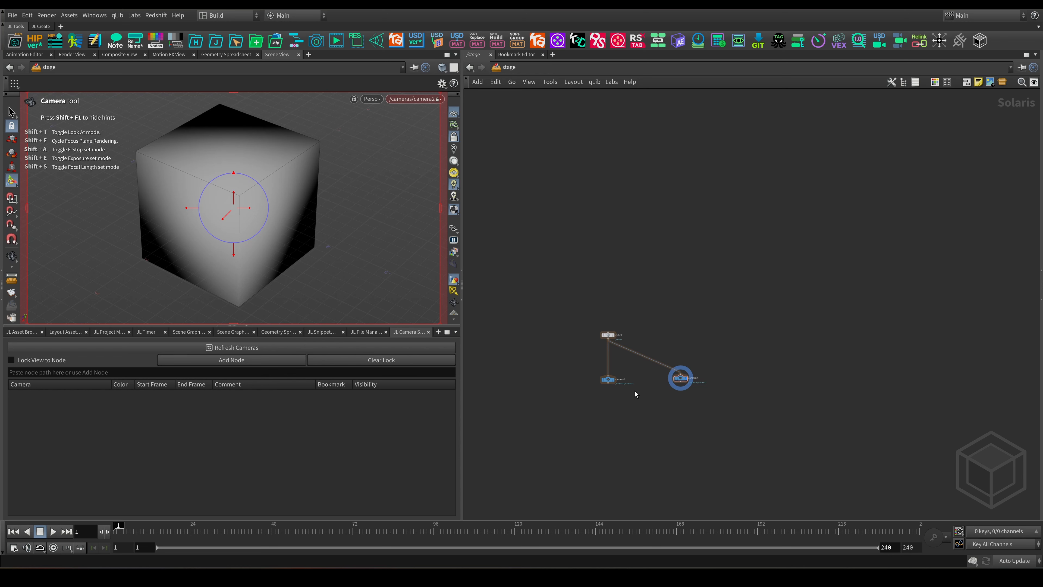
{"action": "left_click", "coordinate": [507, 67]}
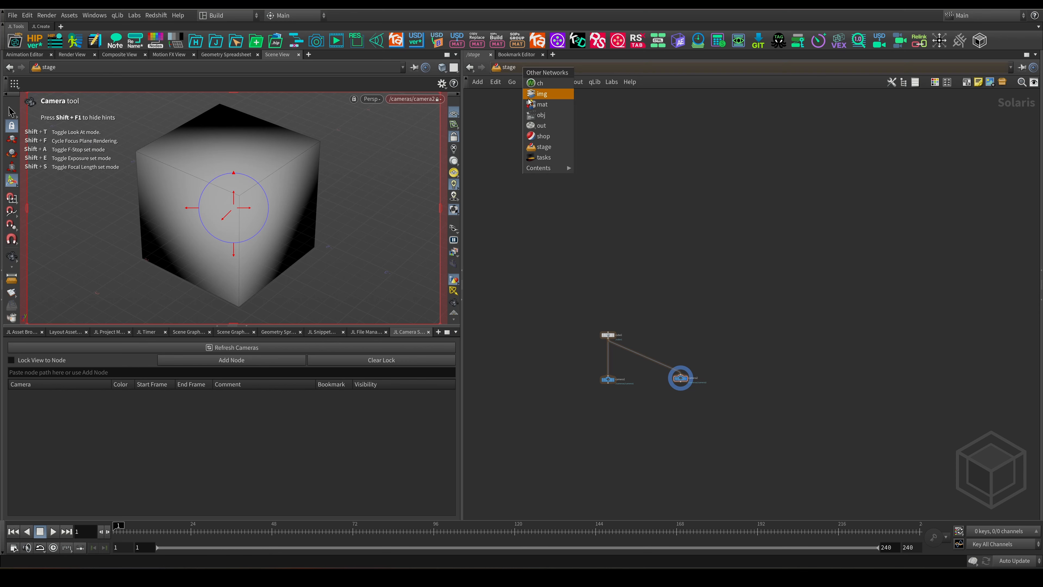
{"action": "left_click", "coordinate": [535, 115]}
{"action": "key", "text": "Tab"}
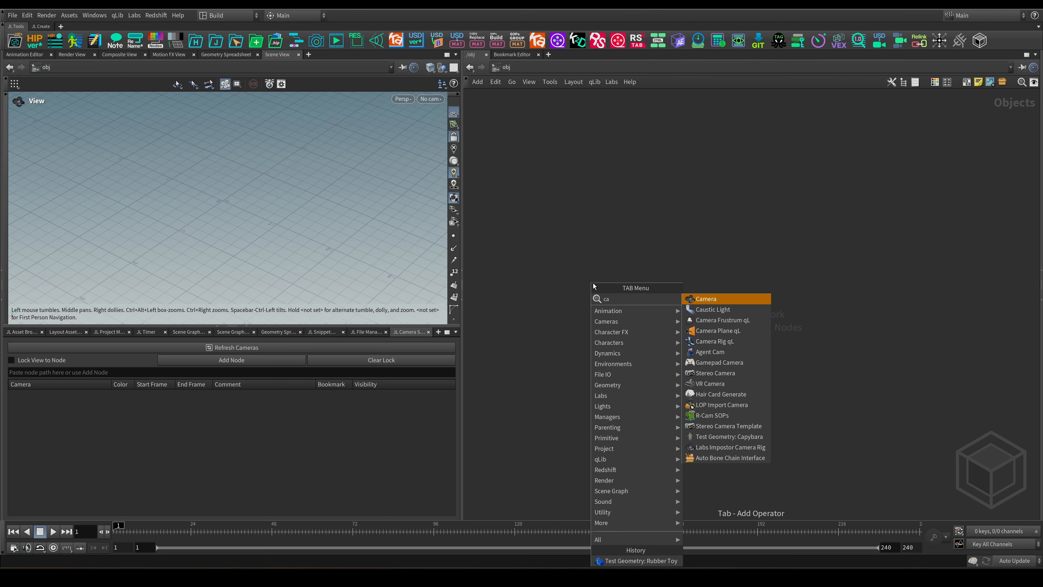
{"action": "key", "text": "Return"}
{"action": "left_click", "coordinate": [593, 283]}
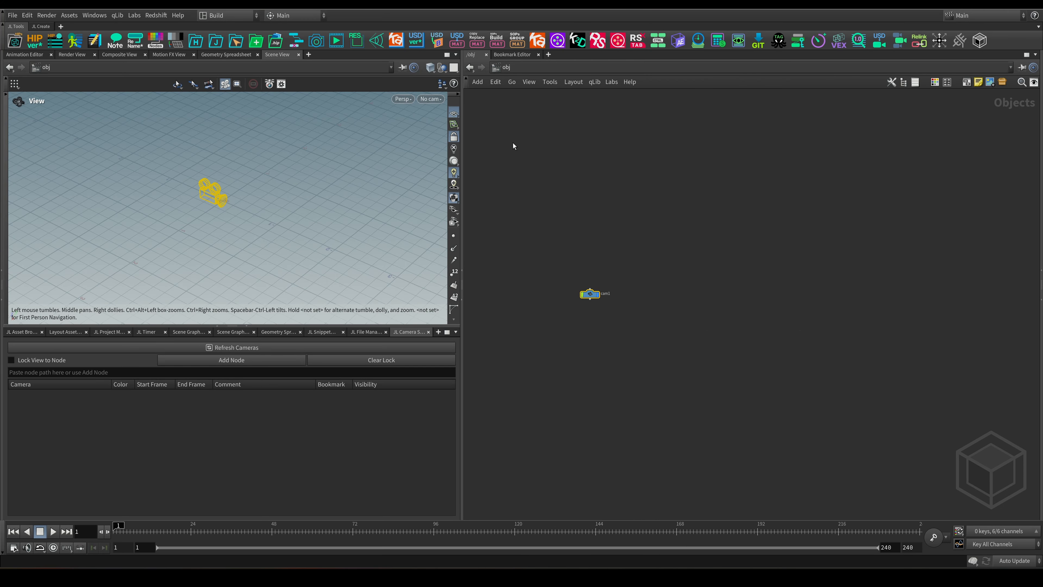
{"action": "left_click", "coordinate": [430, 99]}
{"action": "left_click", "coordinate": [442, 147]}
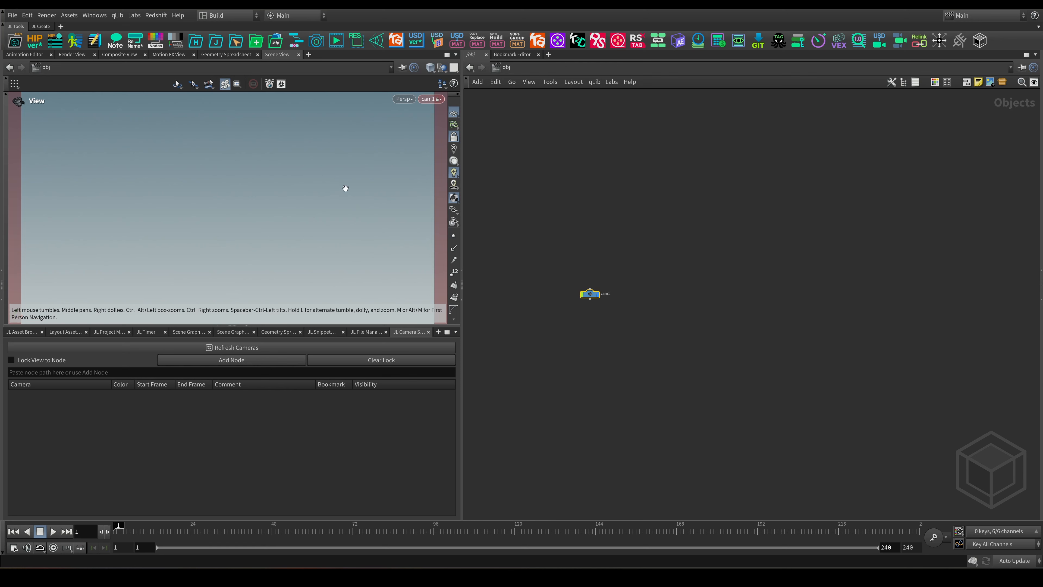
{"action": "key", "text": "g"}
Step: Add a Test Geometry: Rubber Toy node above cam1 and tilt the camera to a lower angle on the toy
{"action": "key", "text": "Tab"}
{"action": "type", "text": "ro"}
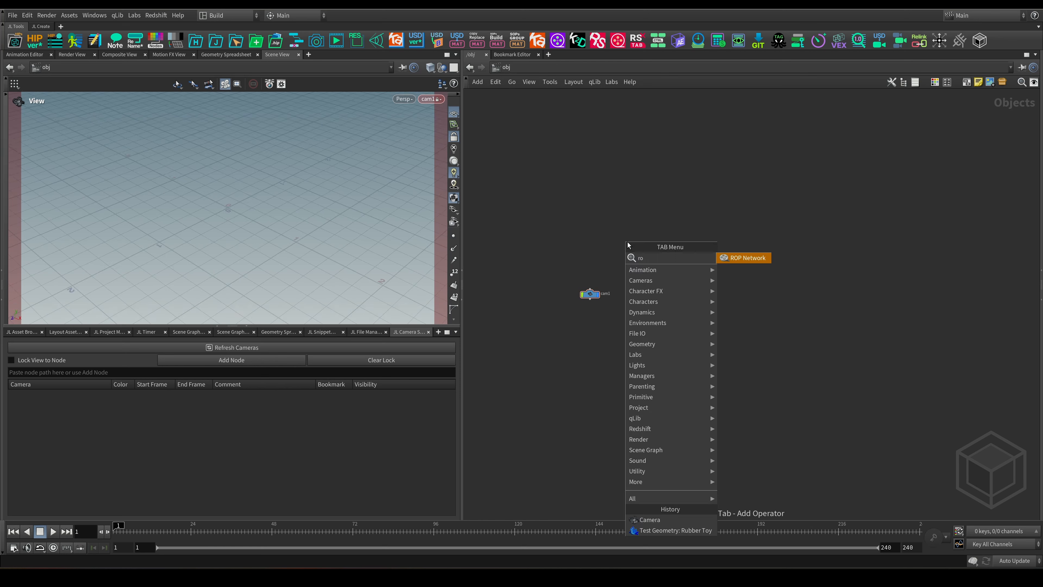
{"action": "key", "text": "BackSpace"}
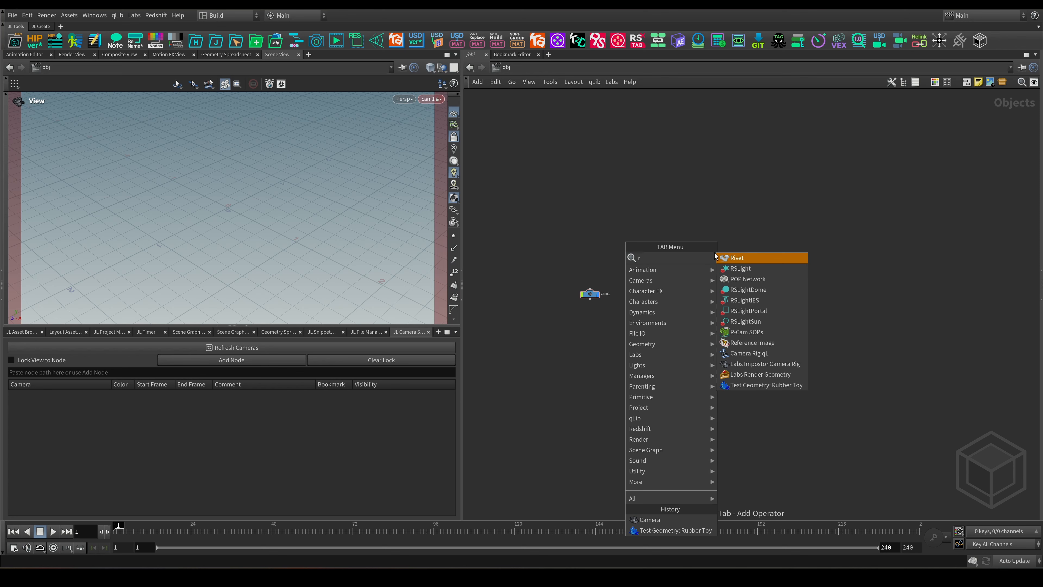
{"action": "left_click", "coordinate": [778, 384]}
{"action": "left_click", "coordinate": [598, 229]}
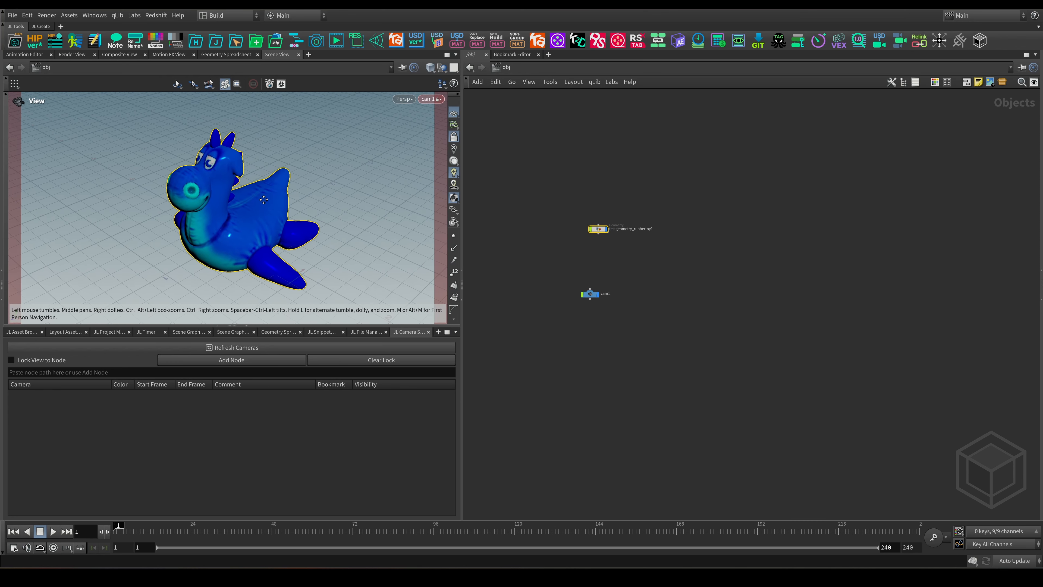
{"action": "left_click_drag", "start_coordinate": [263, 200], "coordinate": [263, 176]}
Step: Return to the stage network, set the display flag on camera1 and look through that camera
{"action": "left_click", "coordinate": [499, 67]}
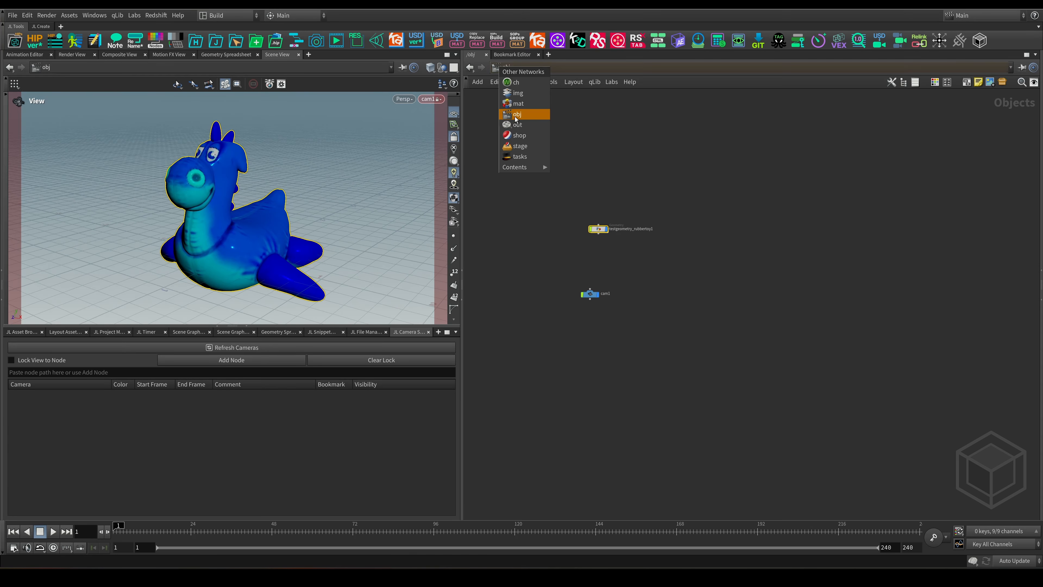
{"action": "left_click", "coordinate": [622, 126]}
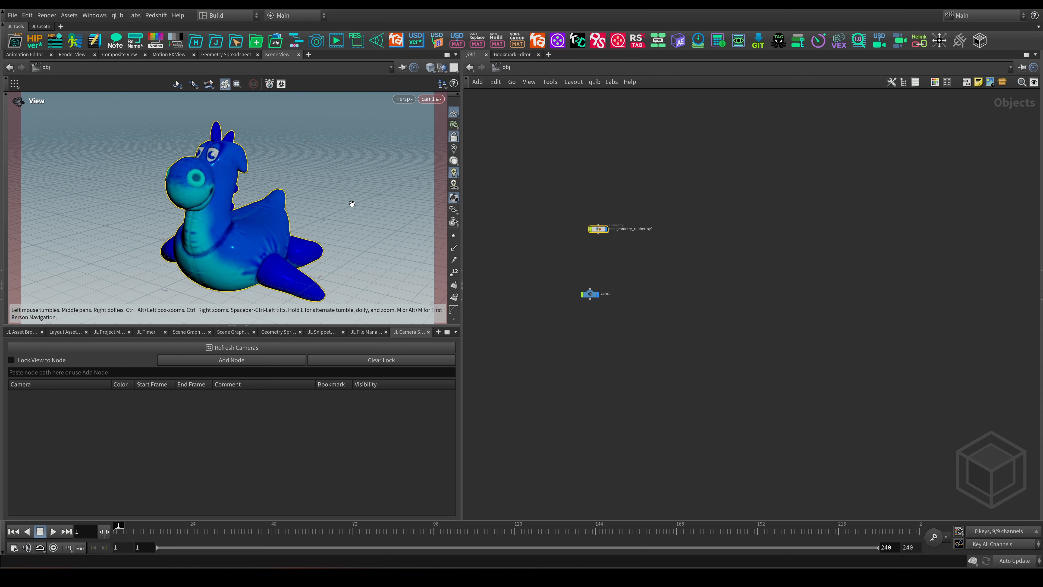
{"action": "left_click", "coordinate": [509, 68]}
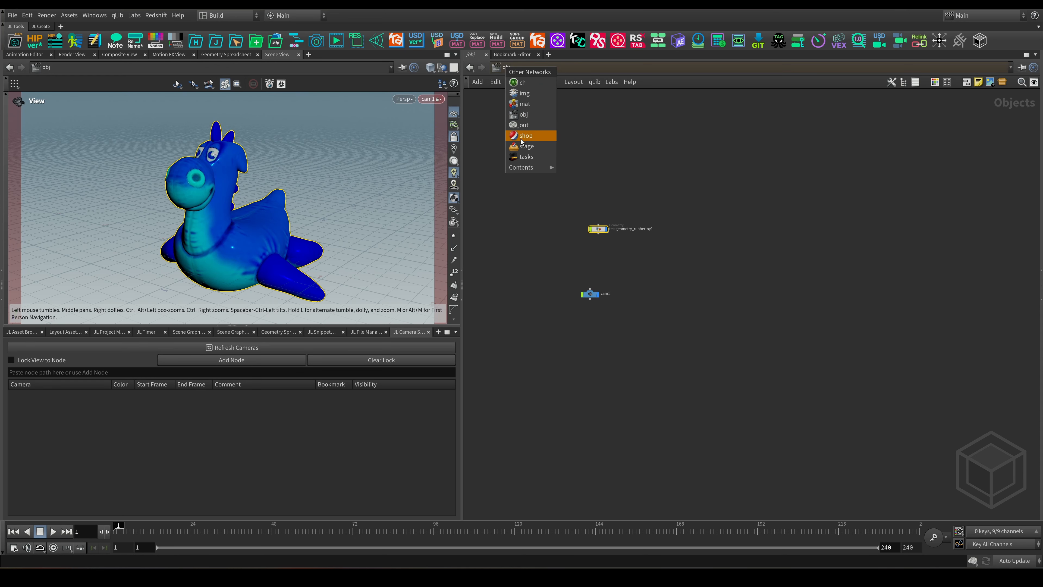
{"action": "left_click", "coordinate": [525, 146]}
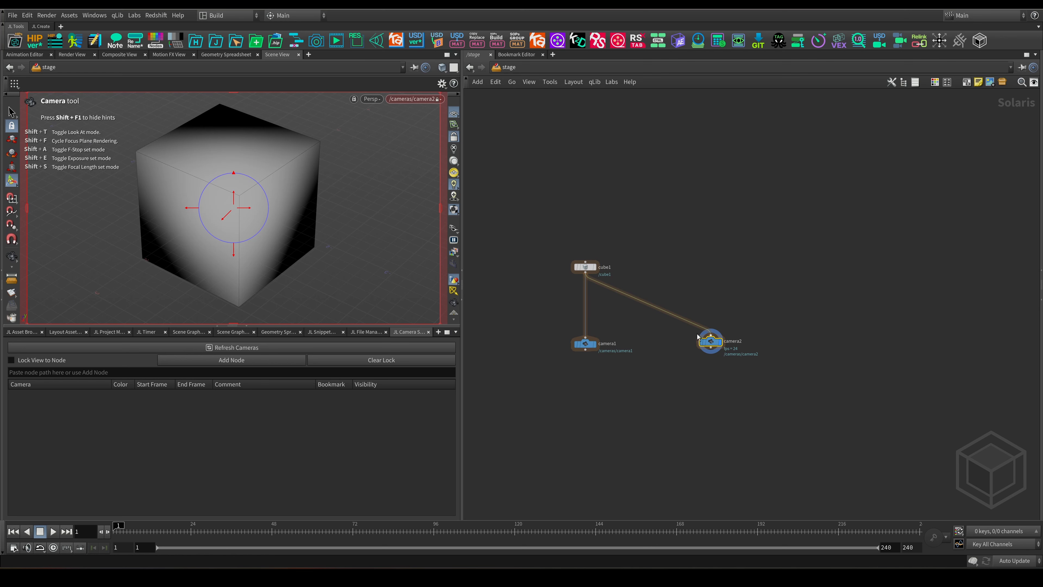
{"action": "scroll", "coordinate": [600, 345], "scroll_direction": "up", "scroll_amount": 2}
{"action": "key", "text": "r"}
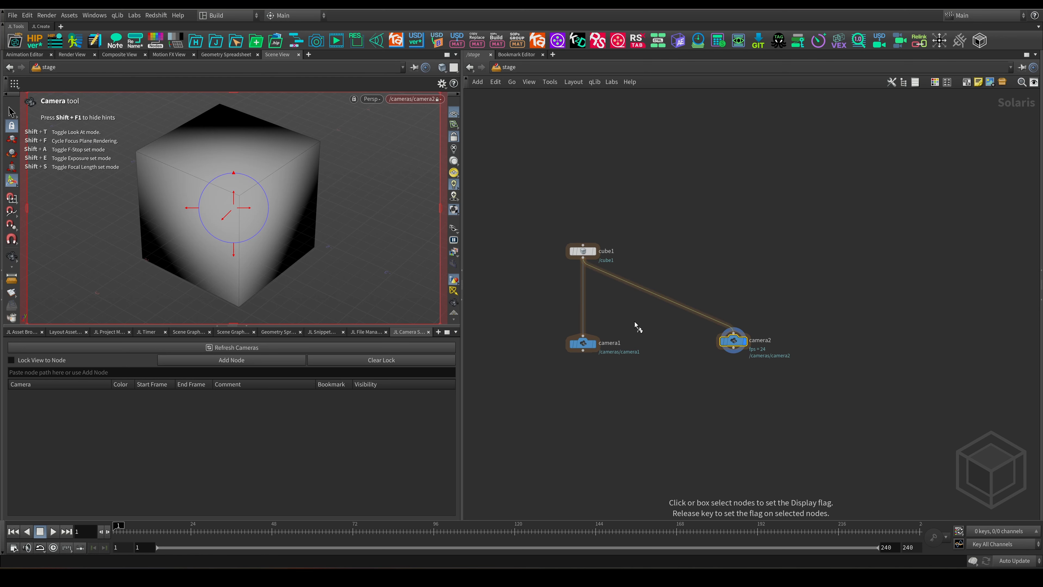
{"action": "left_click_drag", "start_coordinate": [635, 321], "coordinate": [550, 393]}
{"action": "left_click", "coordinate": [429, 99]}
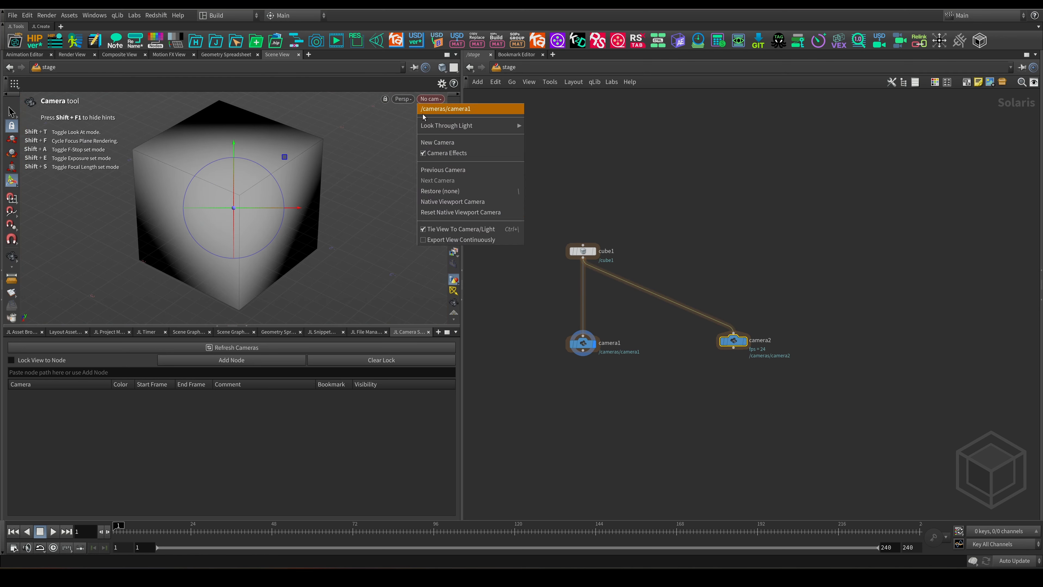
{"action": "left_click", "coordinate": [439, 114]}
Step: Add a Test Geometry: Tommy node above camera2 and wire it into that camera in place of the cube
{"action": "mouse_move", "coordinate": [584, 257]}
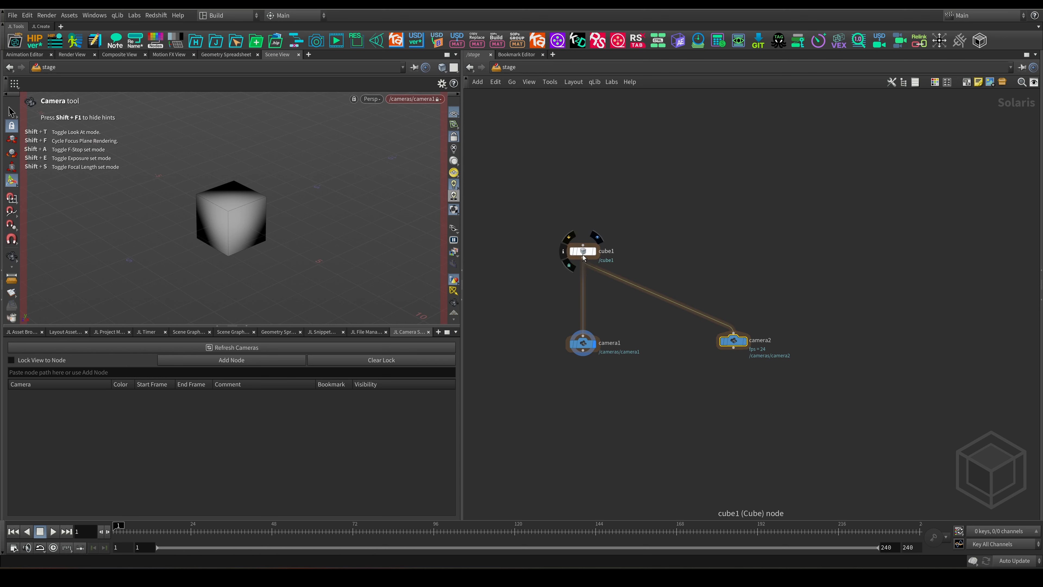
{"action": "key", "text": "Tab"}
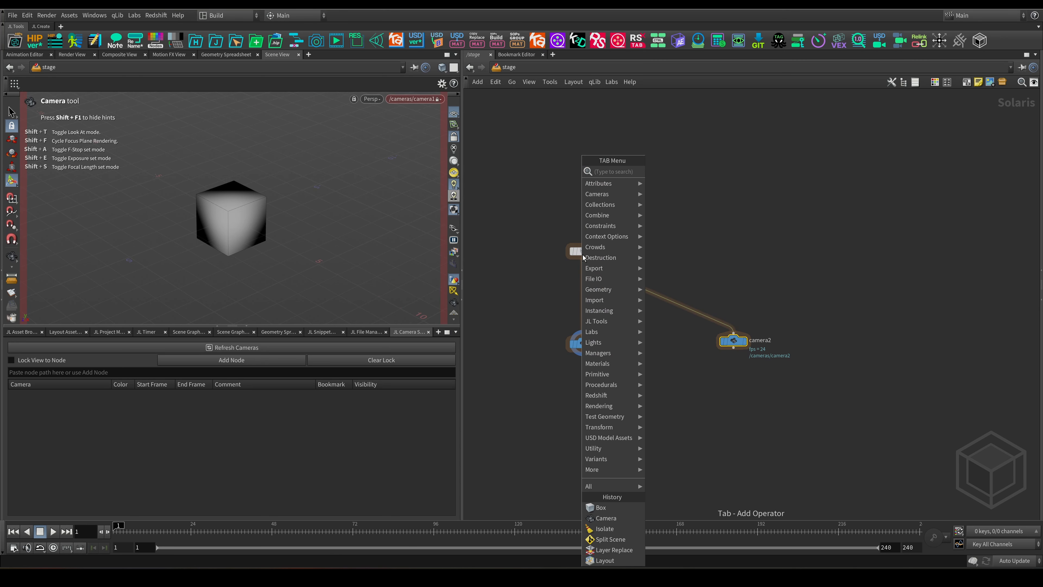
{"action": "type", "text": "to"}
{"action": "key", "text": "Down"}
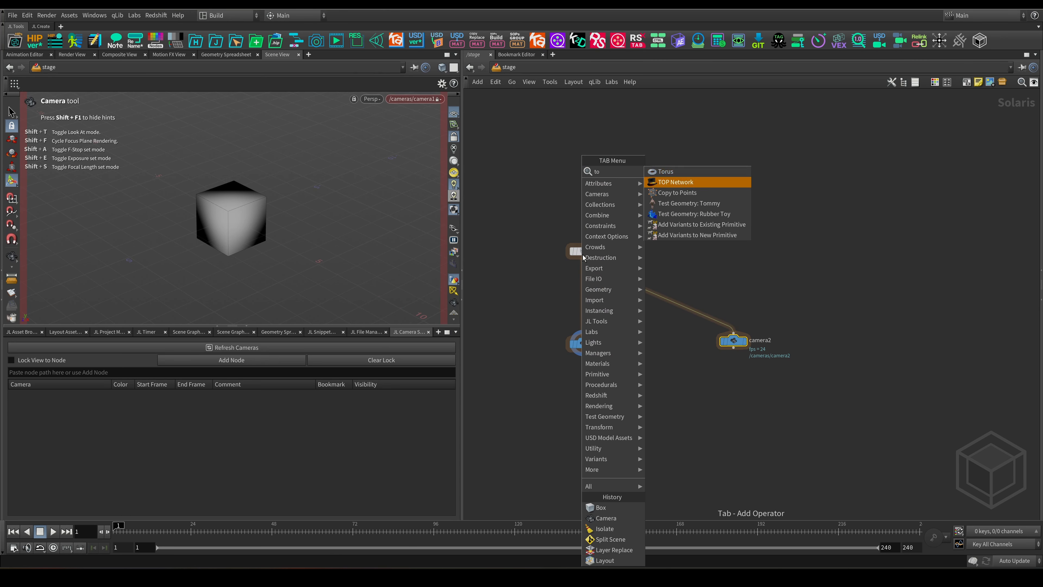
{"action": "key", "text": "Down"}
{"action": "key", "text": "Down"}
{"action": "key", "text": "Return"}
{"action": "left_click", "coordinate": [727, 257]}
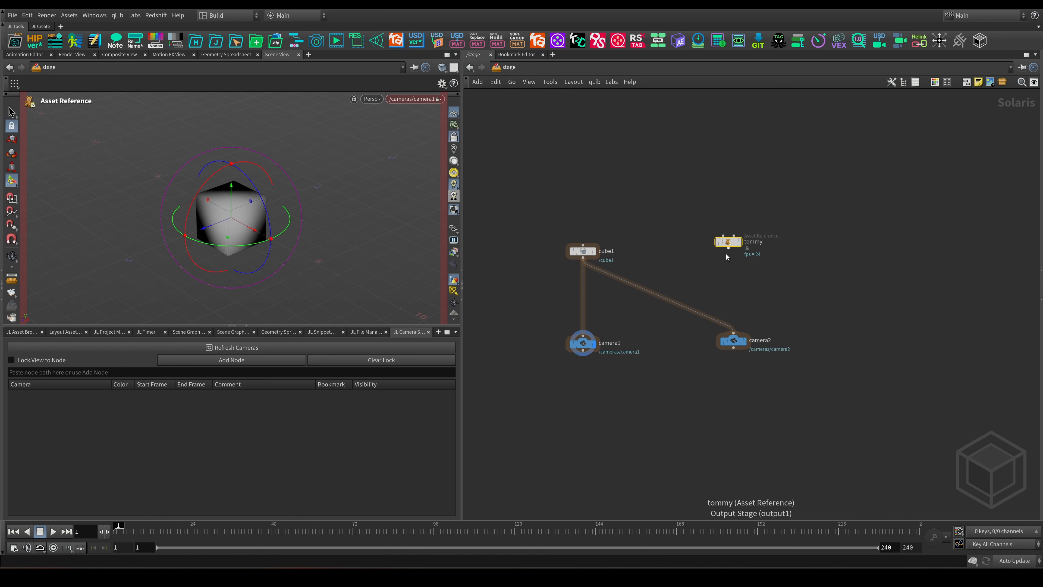
{"action": "mouse_move", "coordinate": [727, 248]}
{"action": "left_mouse_down"}
{"action": "mouse_move", "coordinate": [733, 333]}
{"action": "mouse_move", "coordinate": [728, 246]}
{"action": "left_mouse_up"}
{"action": "left_click", "coordinate": [744, 343]}
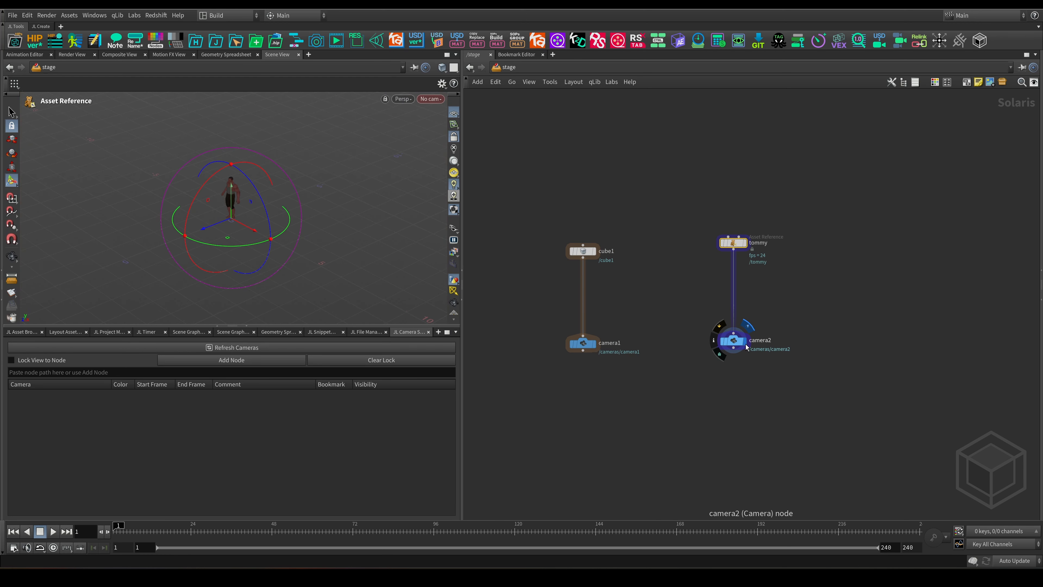
Step: Look through /cameras/camera2 at the Tommy character
{"action": "left_click", "coordinate": [436, 100]}
{"action": "left_click", "coordinate": [436, 108]}
{"action": "middle_click_drag", "start_coordinate": [725, 406], "coordinate": [650, 391]}
{"action": "mouse_move", "coordinate": [523, 238]}
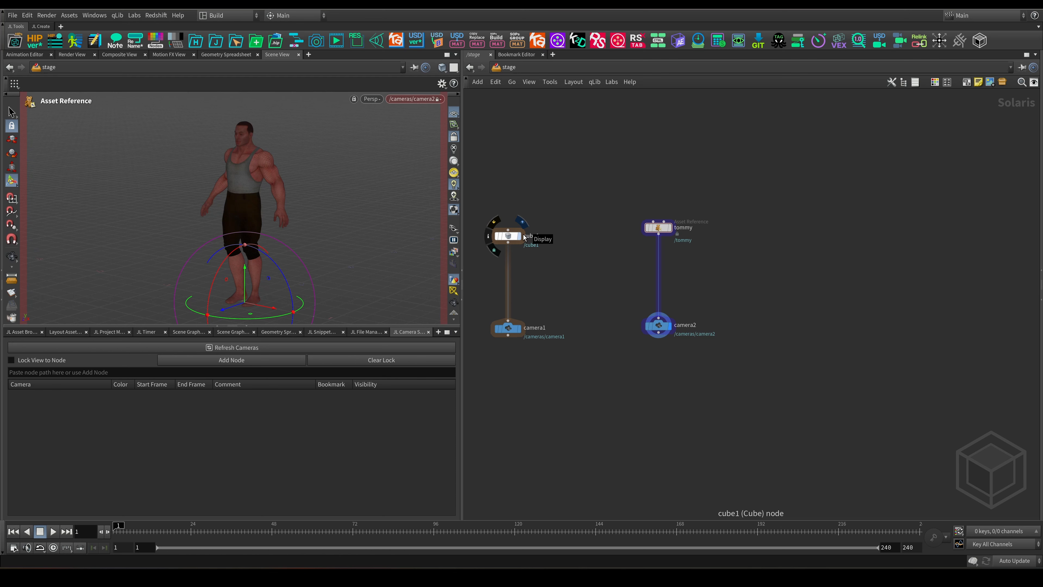
{"action": "middle_click_drag", "start_coordinate": [570, 265], "coordinate": [656, 270]}
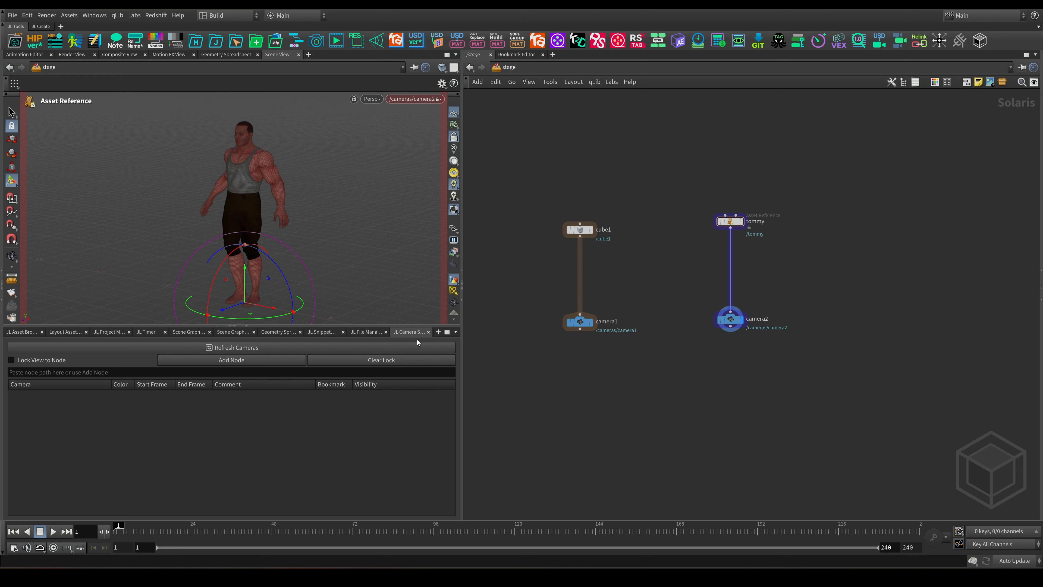
Step: Refresh the camera list and switch to the [OBJ] cam1 camera from it
{"action": "left_click", "coordinate": [237, 349]}
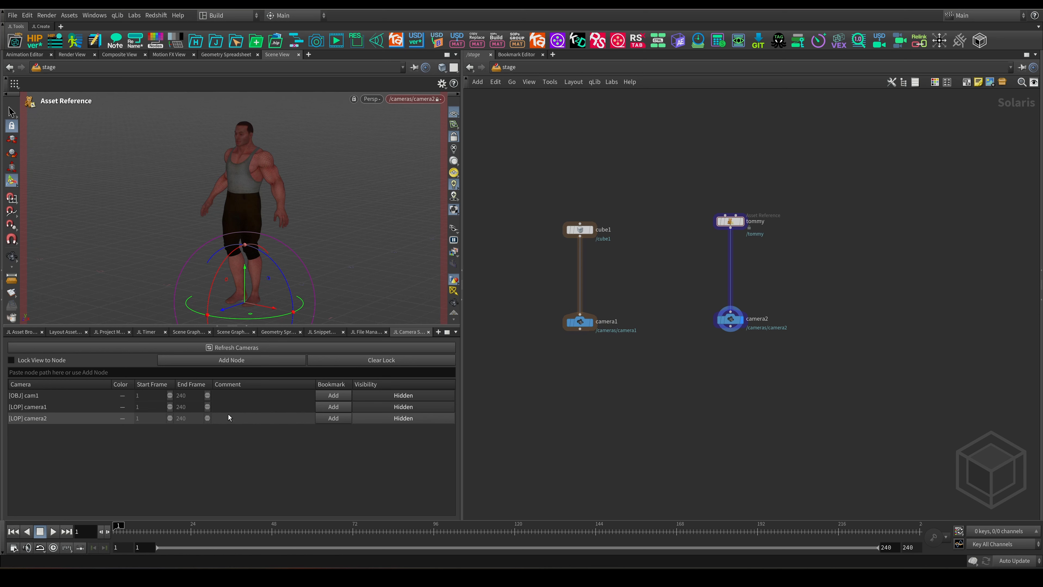
{"action": "left_click", "coordinate": [27, 396]}
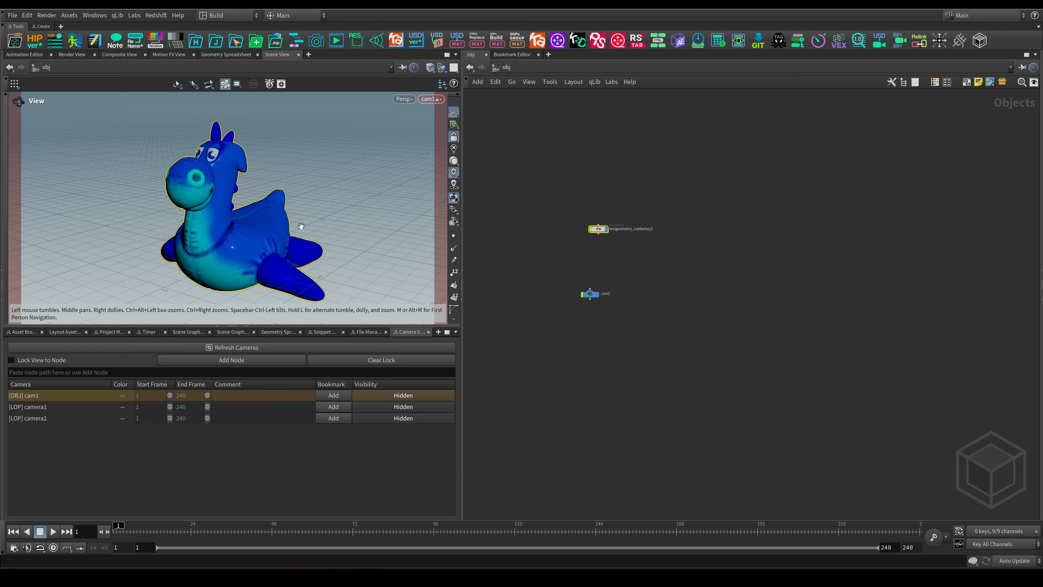
Step: Switch between the listed cameras camera1, camera2 and cam1, ending on [LOP] camera2
{"action": "left_click", "coordinate": [41, 409]}
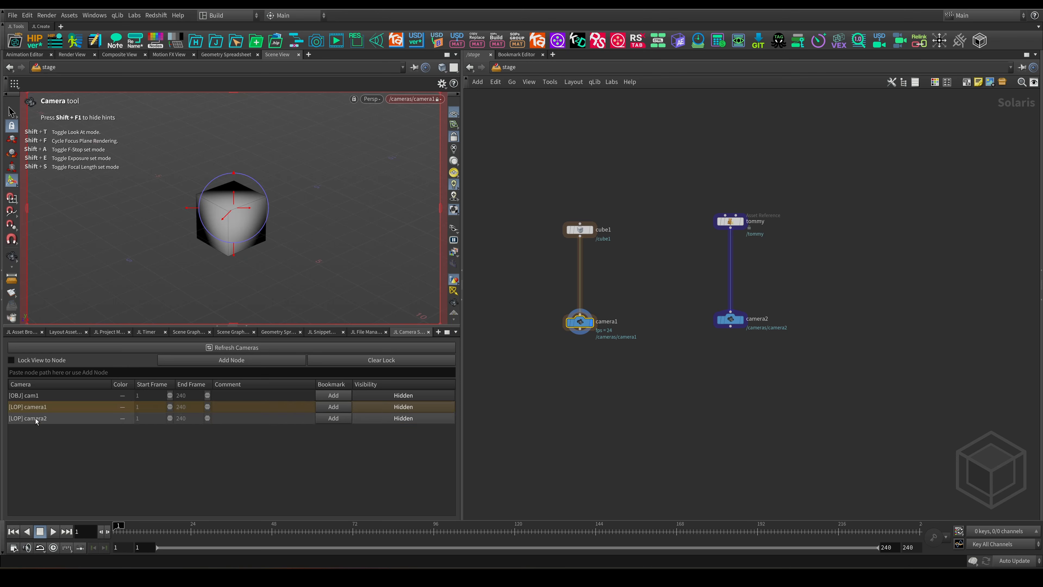
{"action": "left_click", "coordinate": [36, 419]}
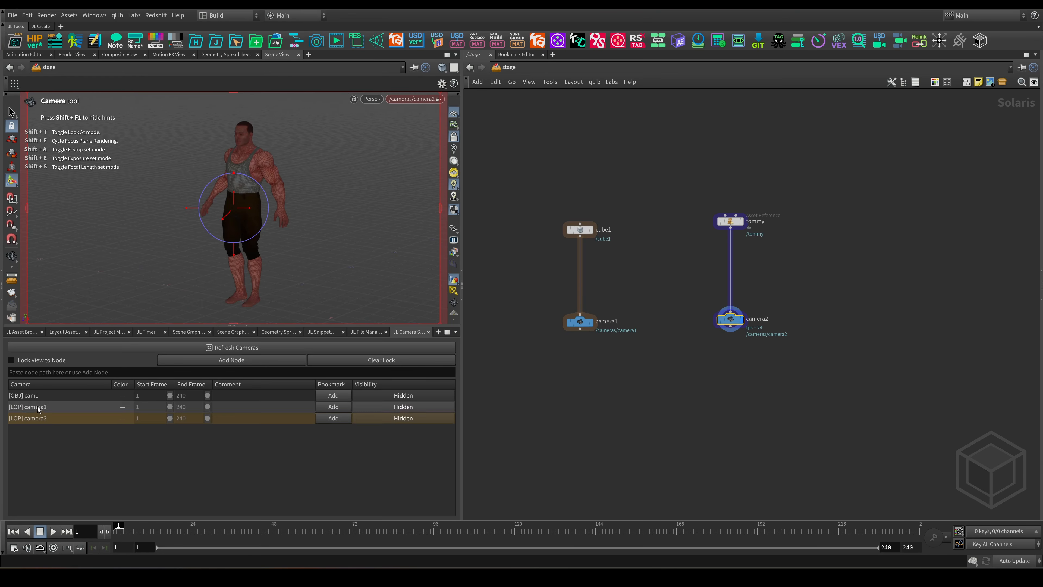
{"action": "left_click", "coordinate": [37, 394]}
{"action": "left_click", "coordinate": [34, 417]}
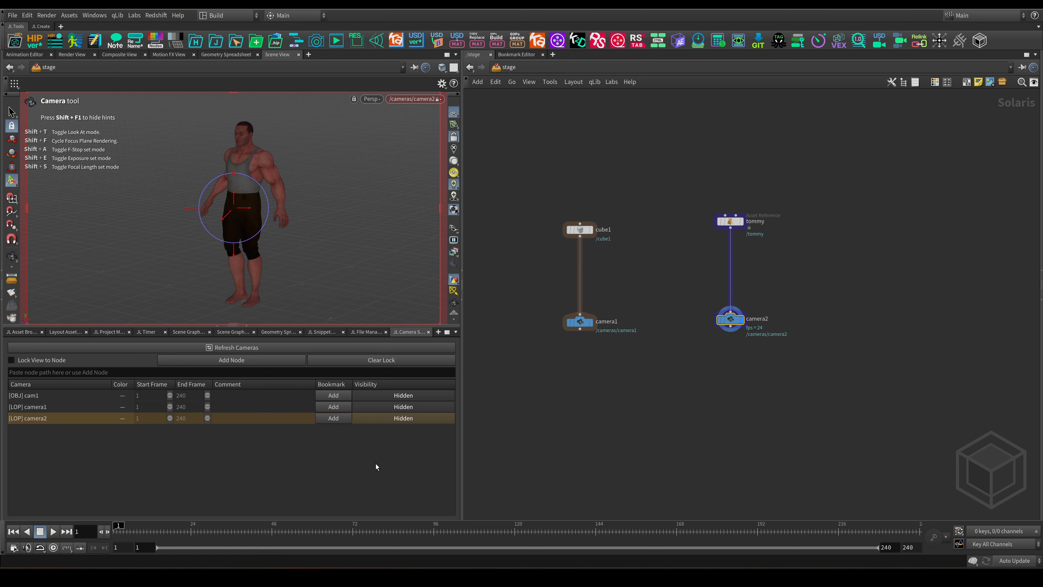
Step: Create a playbar bookmark named Tommy, make its range of frames 1 to 25 the playback range, and return to frame 1
{"action": "right_click", "coordinate": [231, 533]}
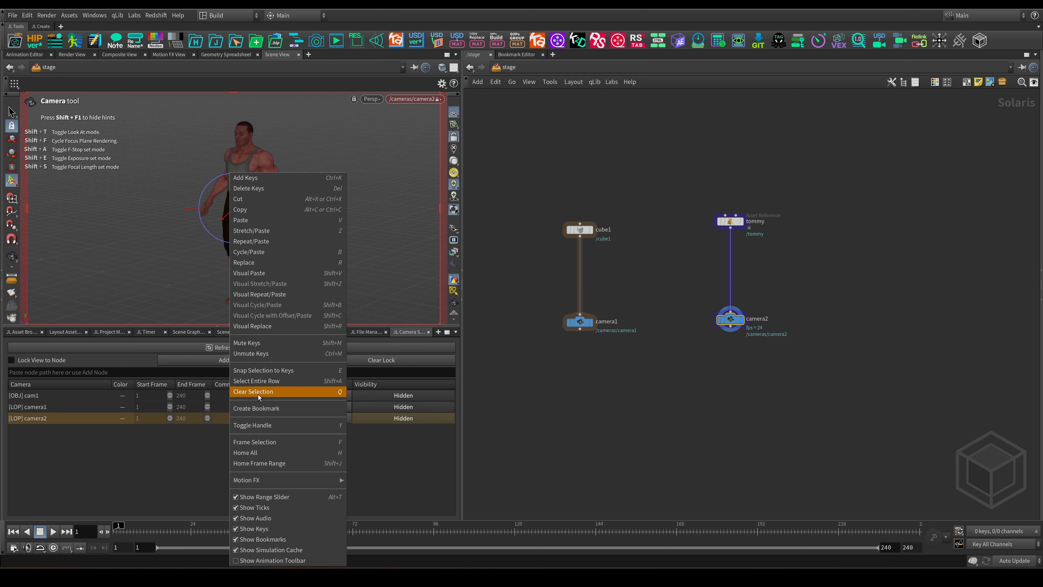
{"action": "left_click", "coordinate": [257, 409]}
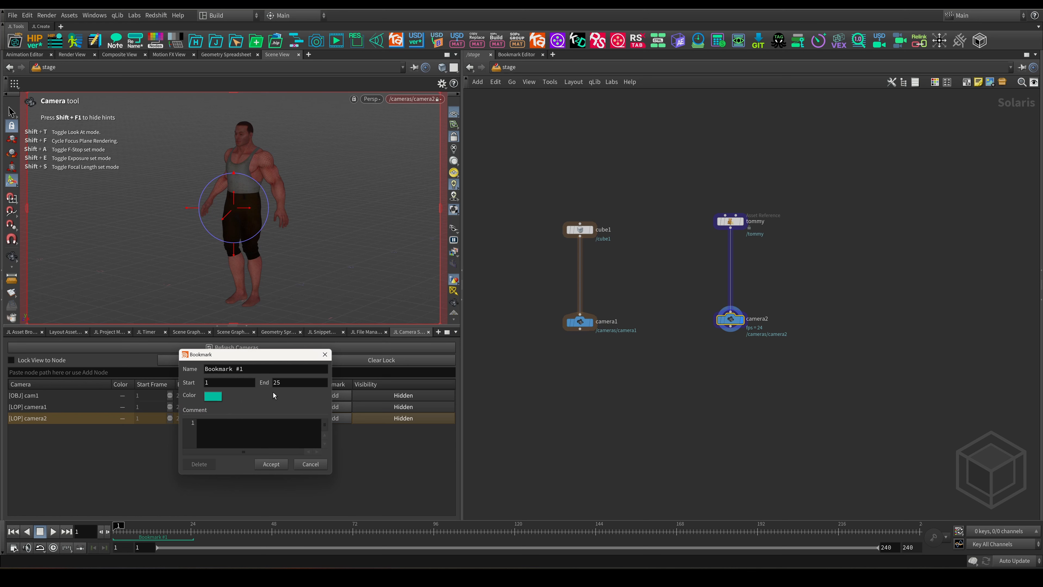
{"action": "key", "text": "ctrl+a"}
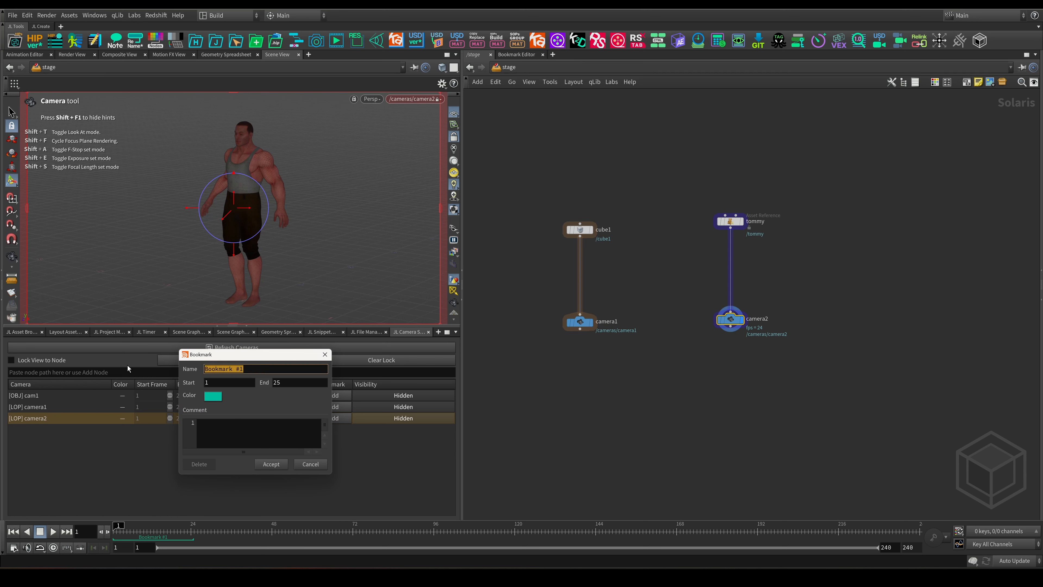
{"action": "type", "text": "Tommy"}
{"action": "key", "text": "Return"}
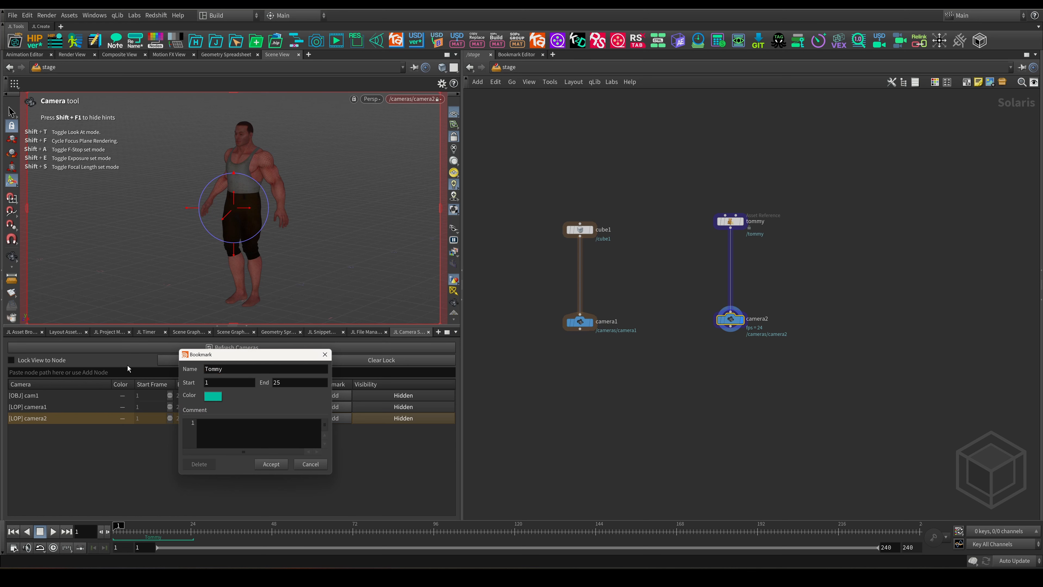
{"action": "left_click", "coordinate": [265, 463]}
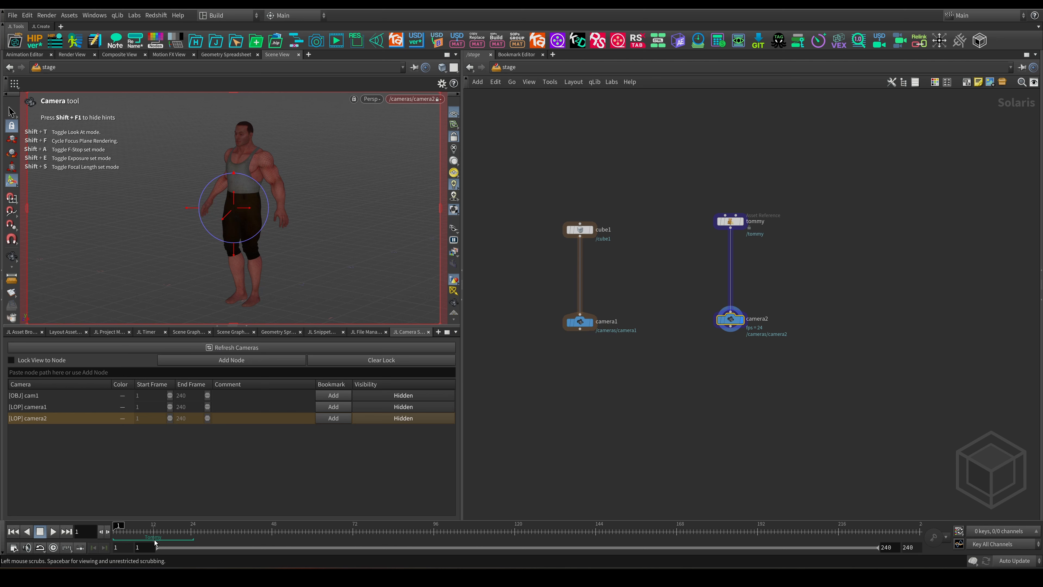
{"action": "double_click", "coordinate": [154, 540]}
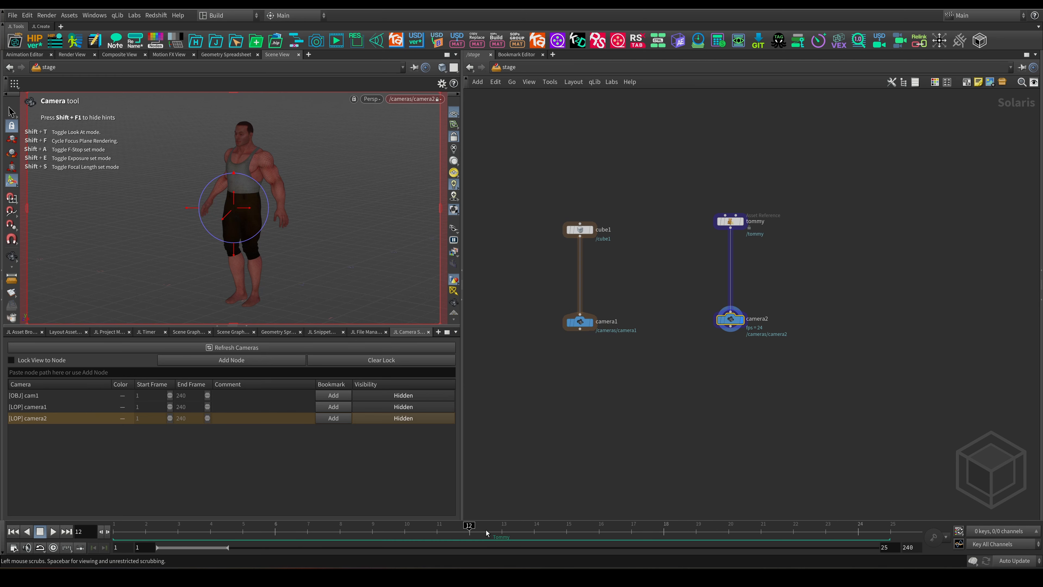
{"action": "left_click_drag", "start_coordinate": [486, 530], "coordinate": [109, 458]}
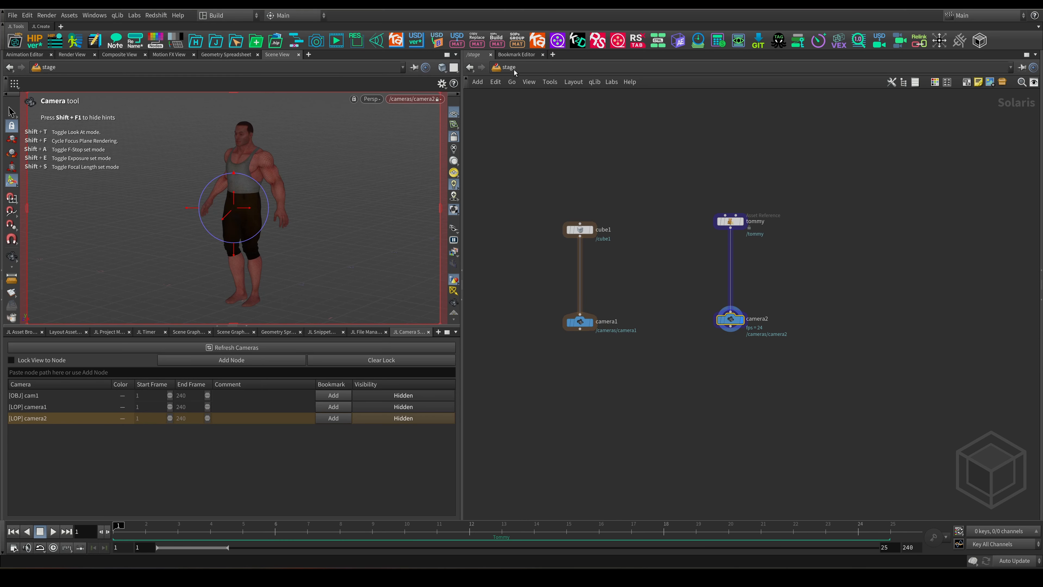
Step: Open the Bookmark Editor and delete the Tommy bookmark
{"action": "left_click", "coordinate": [516, 55]}
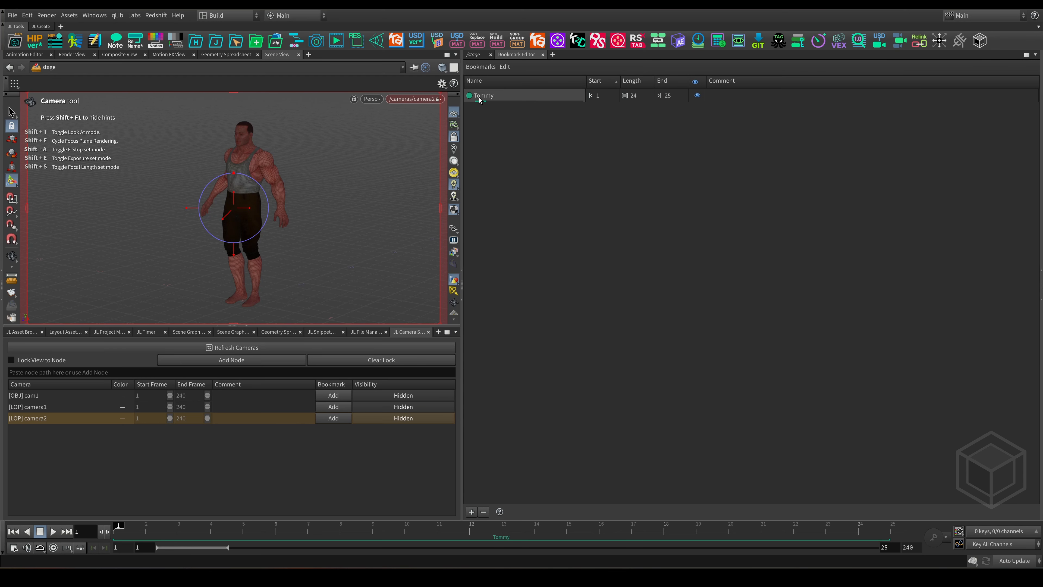
{"action": "left_click", "coordinate": [469, 95]}
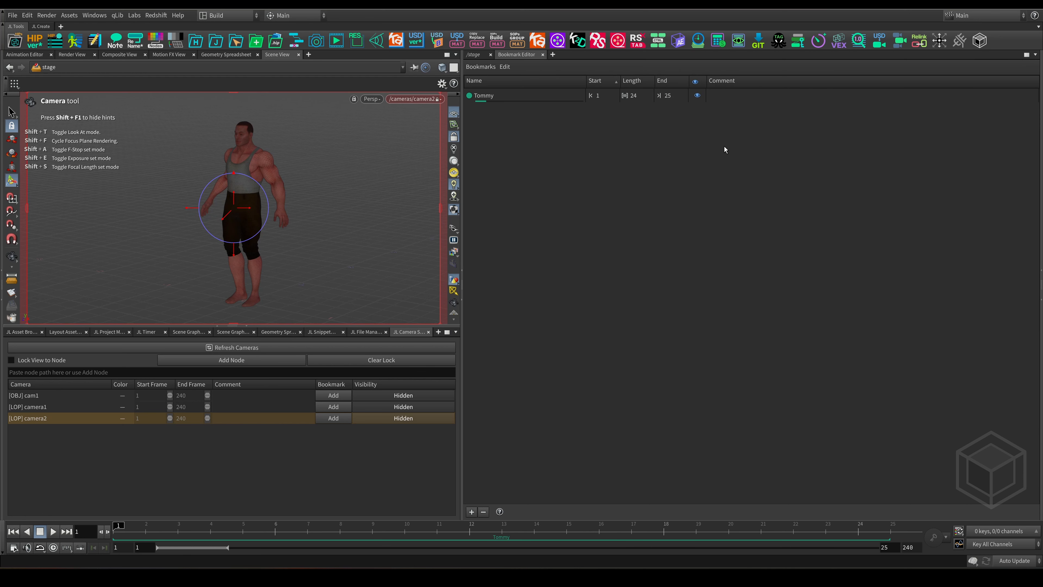
{"action": "right_click", "coordinate": [489, 94]}
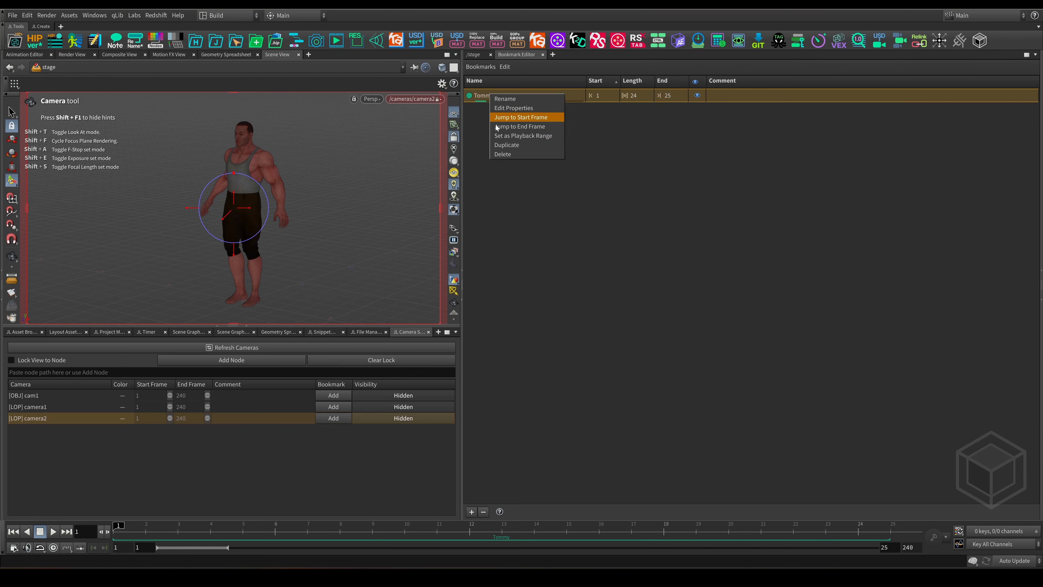
{"action": "left_click", "coordinate": [501, 154]}
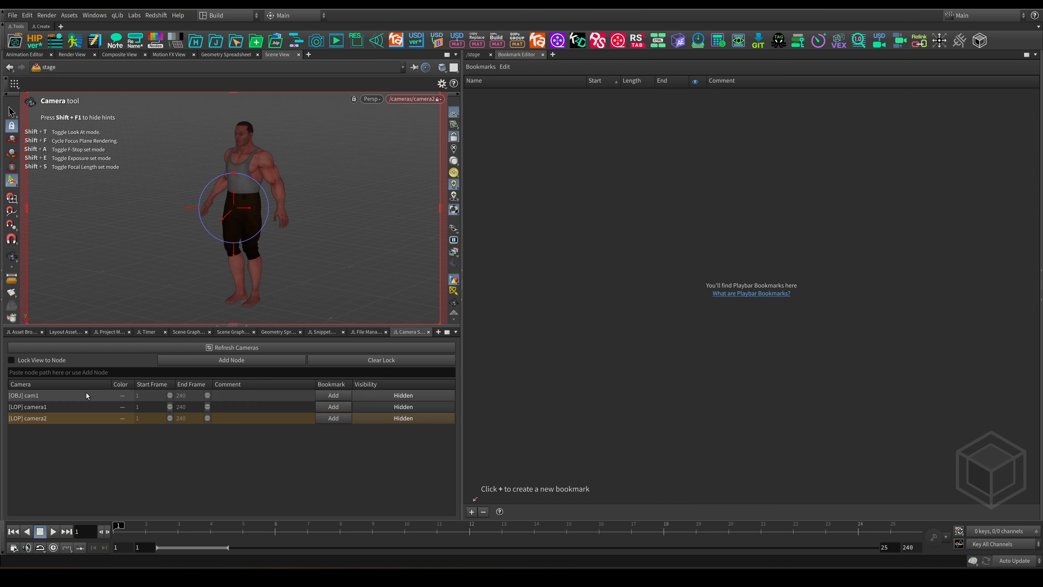
Step: Add bookmarks for cam1, camera1 and camera2 from the camera list, and extend the playback range to frame 240
{"action": "left_click", "coordinate": [333, 396]}
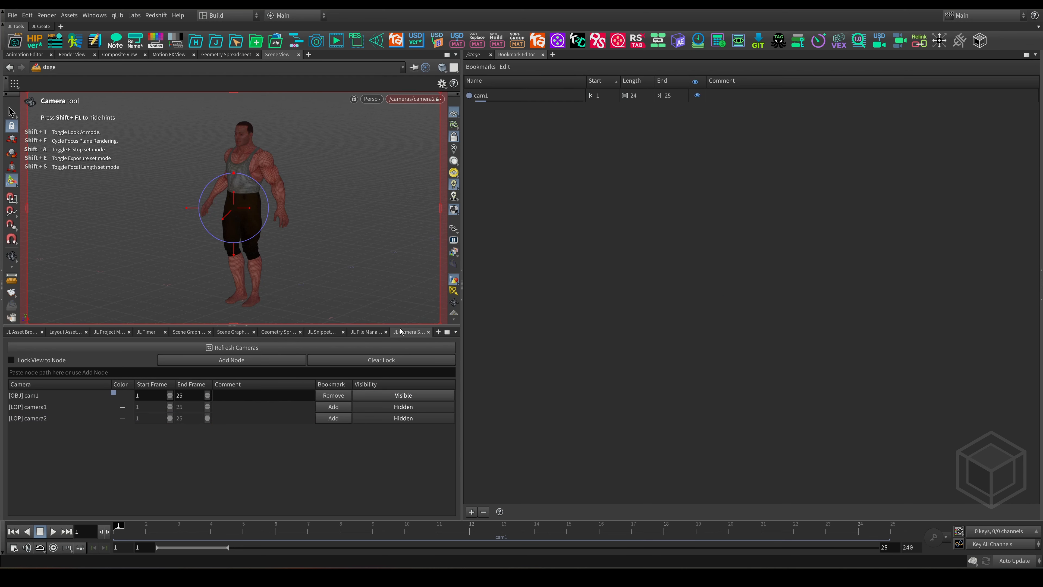
{"action": "left_click", "coordinate": [333, 407]}
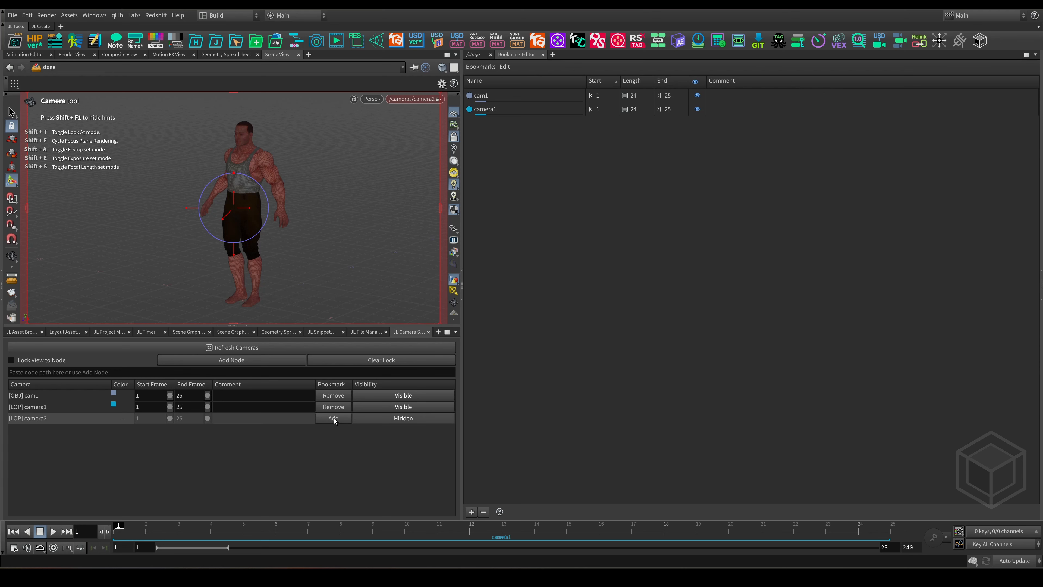
{"action": "left_click", "coordinate": [333, 418]}
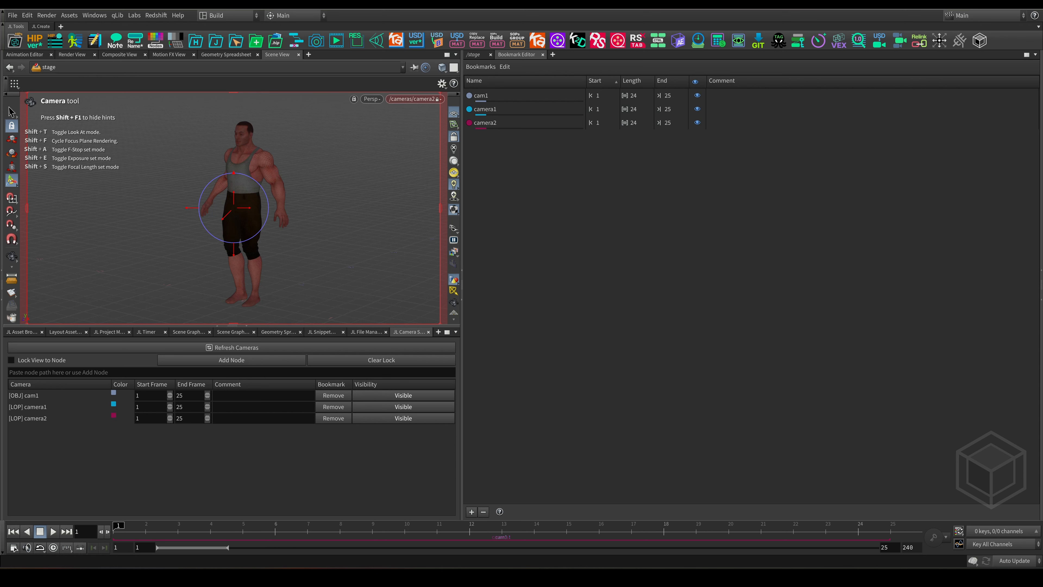
{"action": "left_click_drag", "start_coordinate": [228, 549], "coordinate": [878, 547]}
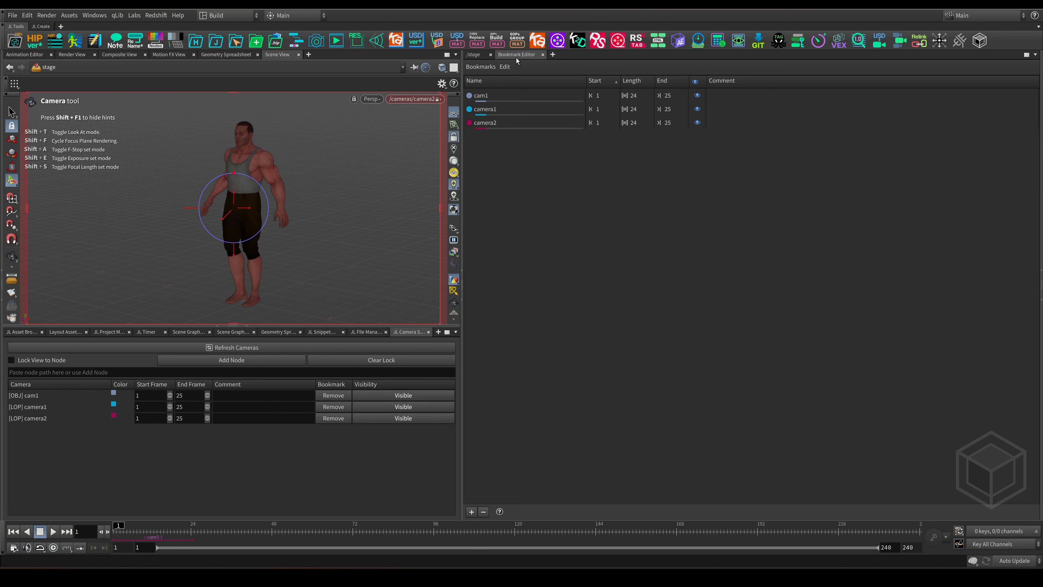
Step: Return to the stage network and set the camera1 bookmark to start at frame 25 and end at frame 50
{"action": "left_click", "coordinate": [472, 54]}
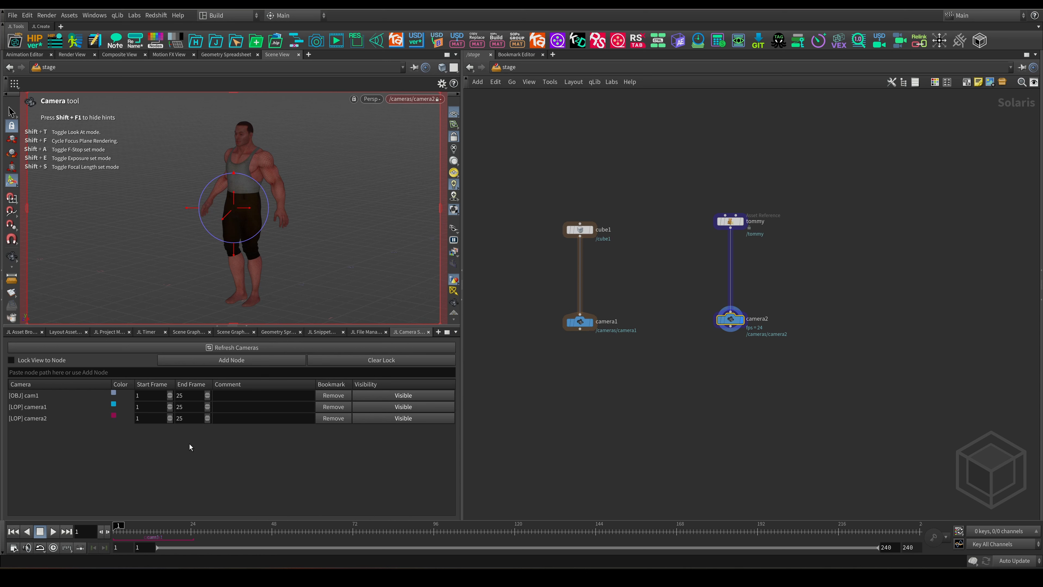
{"action": "left_click", "coordinate": [94, 395]}
{"action": "left_click", "coordinate": [139, 396]}
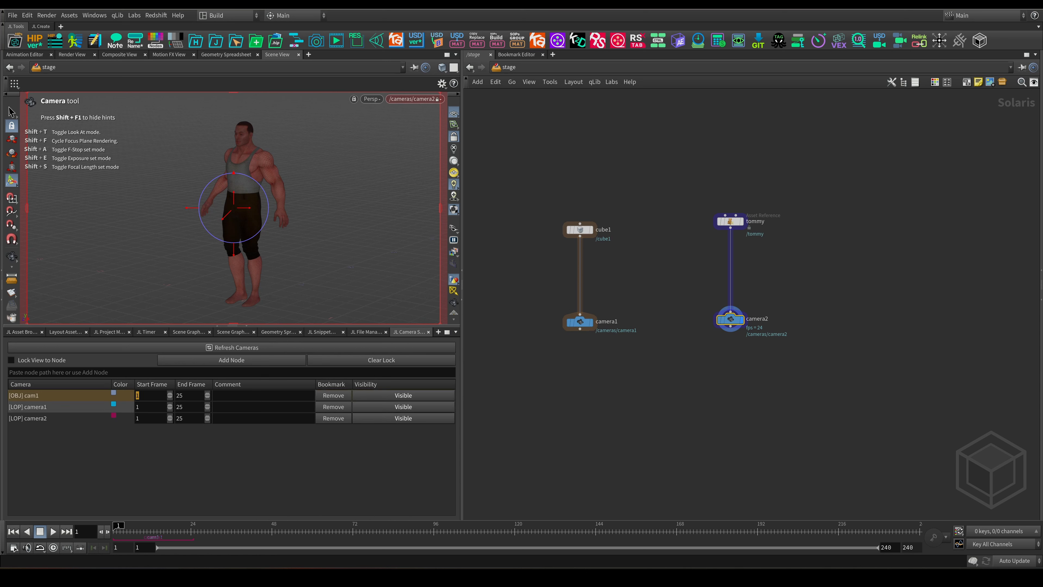
{"action": "left_click", "coordinate": [96, 407]}
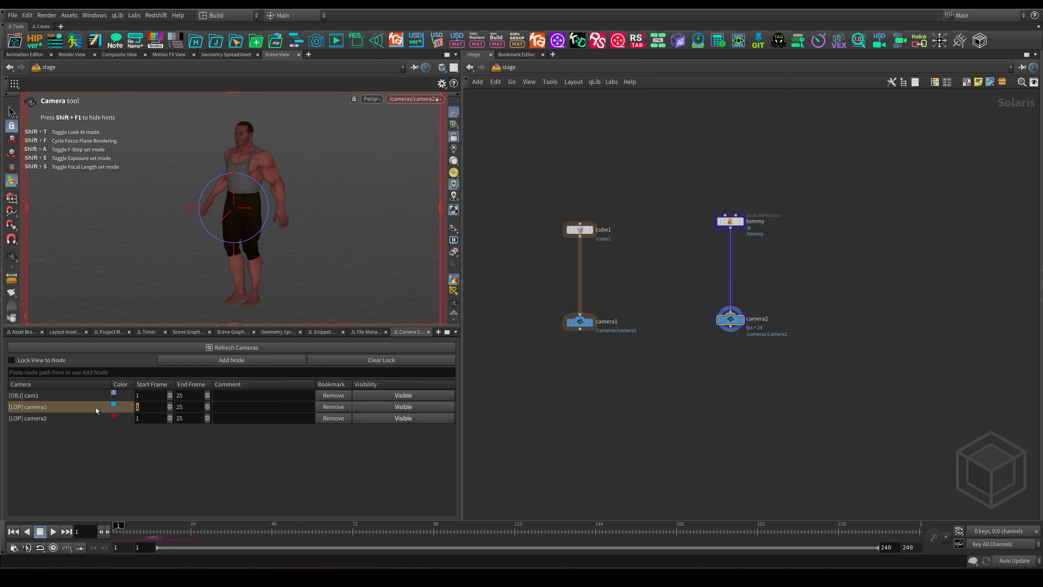
{"action": "type", "text": "25"}
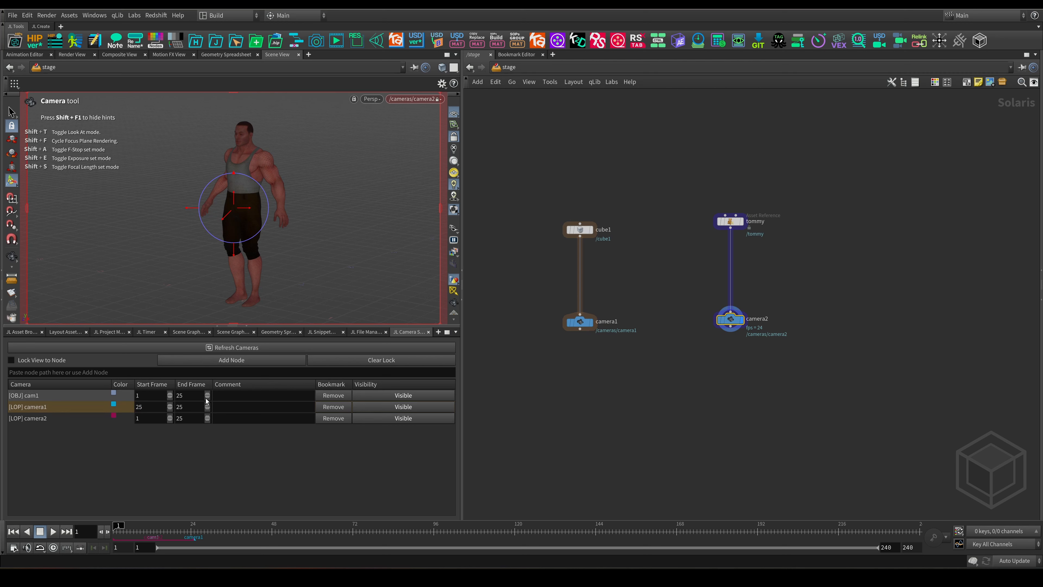
{"action": "key", "text": "Tab"}
{"action": "type", "text": "50"}
{"action": "key", "text": "Return"}
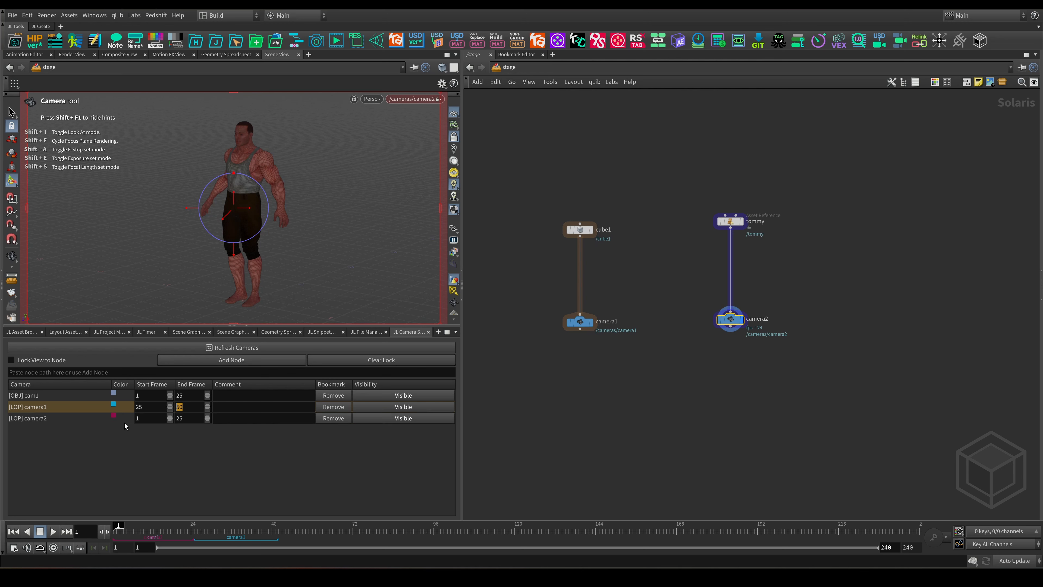
Step: Set the camera2 bookmark to start at frame 60 and end at frame 120
{"action": "left_click", "coordinate": [97, 413]}
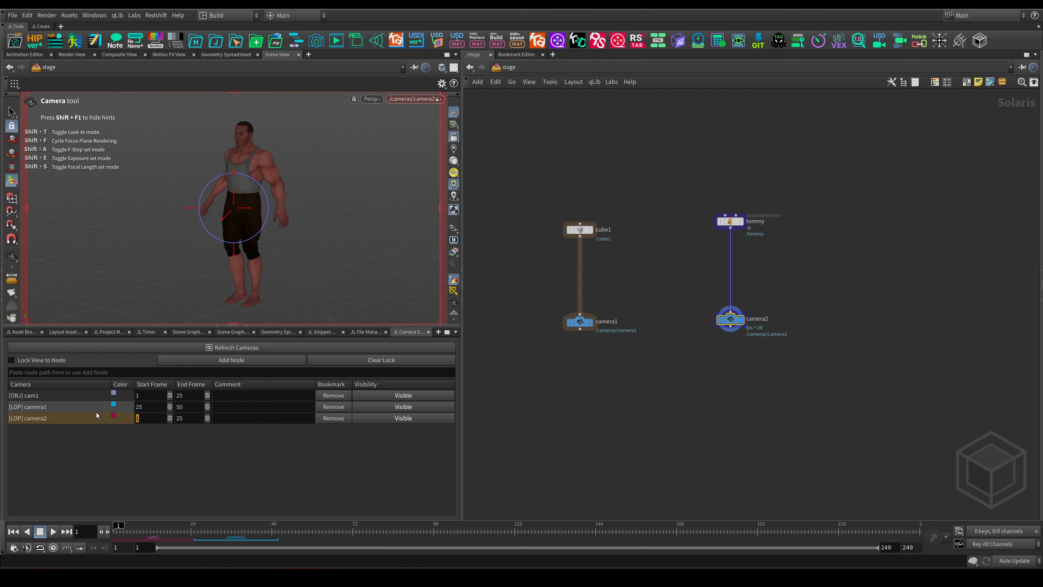
{"action": "type", "text": "60"}
{"action": "key", "text": "Return"}
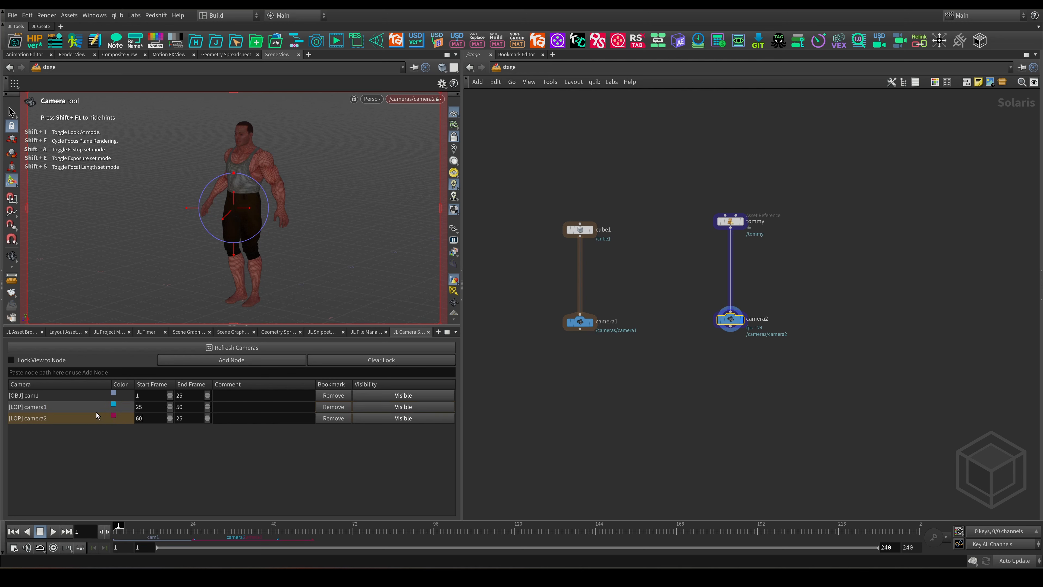
{"action": "left_click", "coordinate": [207, 418]}
{"action": "type", "text": "120"}
{"action": "key", "text": "Return"}
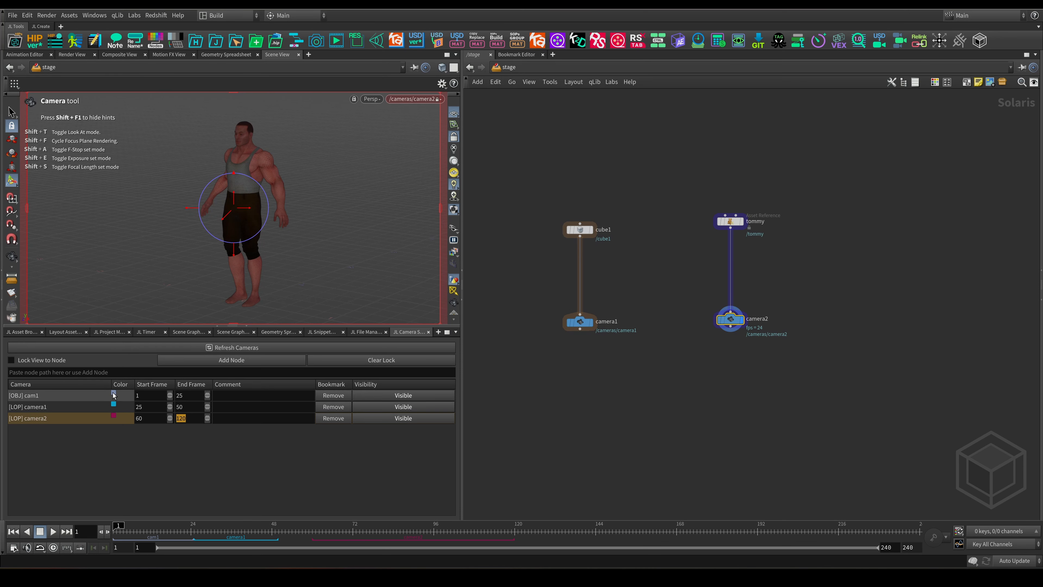
Step: Change the color of the cam1 bookmark to yellow
{"action": "left_click", "coordinate": [114, 394]}
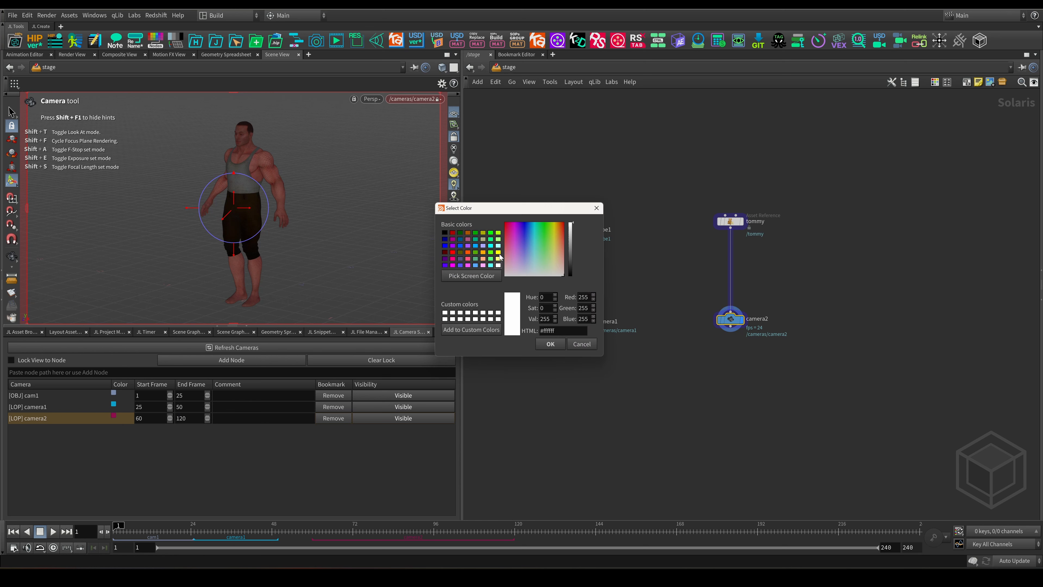
{"action": "left_click", "coordinate": [498, 252]}
{"action": "left_click", "coordinate": [550, 343]}
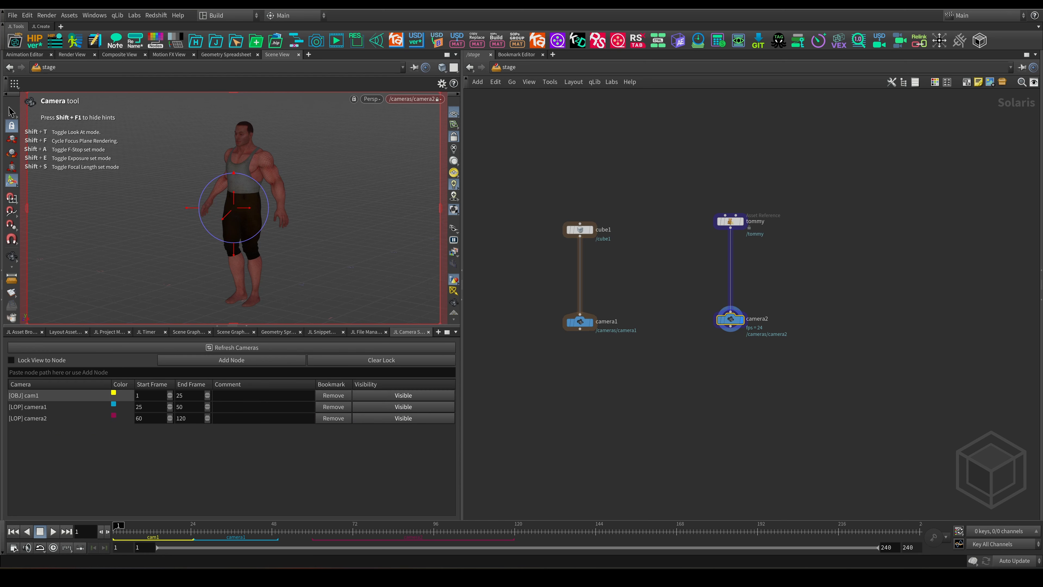
Step: Toggle the cam1 bookmark's visibility off and on, and set its comment to RubberToy
{"action": "left_click", "coordinate": [389, 396]}
{"action": "left_click", "coordinate": [389, 396]}
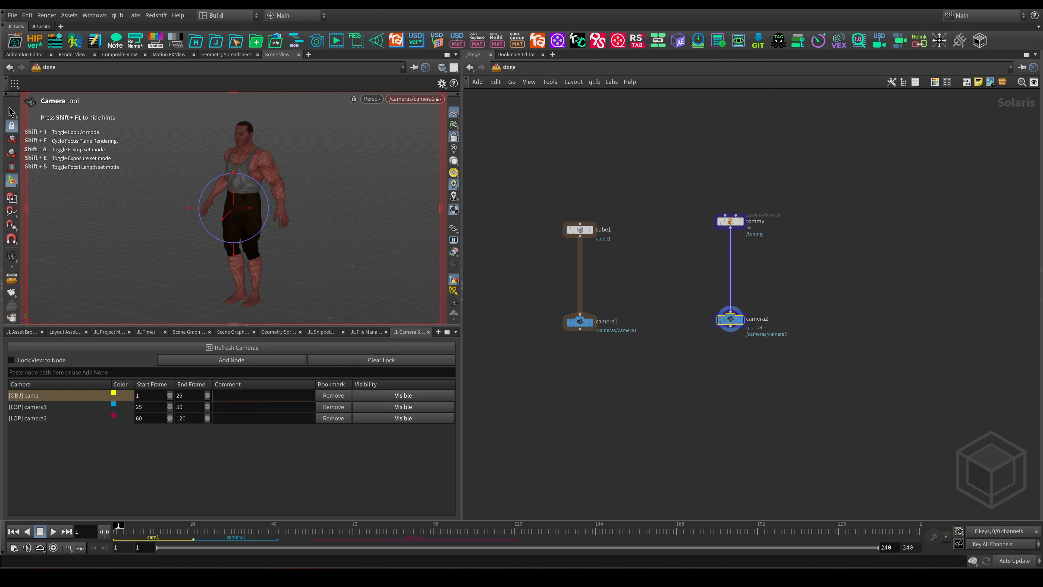
{"action": "type", "text": "RubberToy"}
{"action": "key", "text": "Return"}
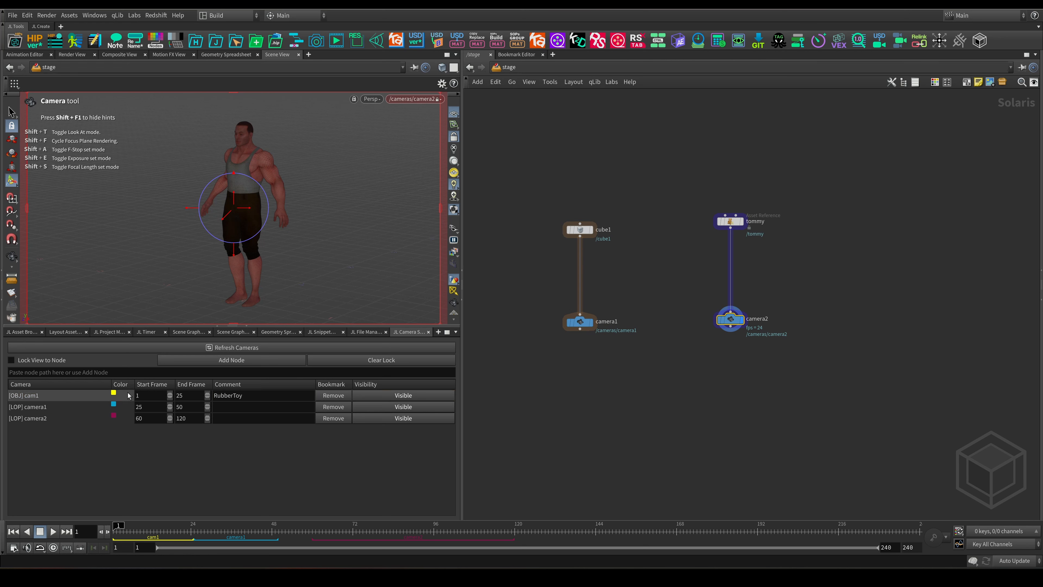
Step: Switch to [LOP] camera1 and set its comment to Box
{"action": "left_click", "coordinate": [35, 405]}
{"action": "double_click", "coordinate": [263, 406]}
{"action": "type", "text": "Bo"}
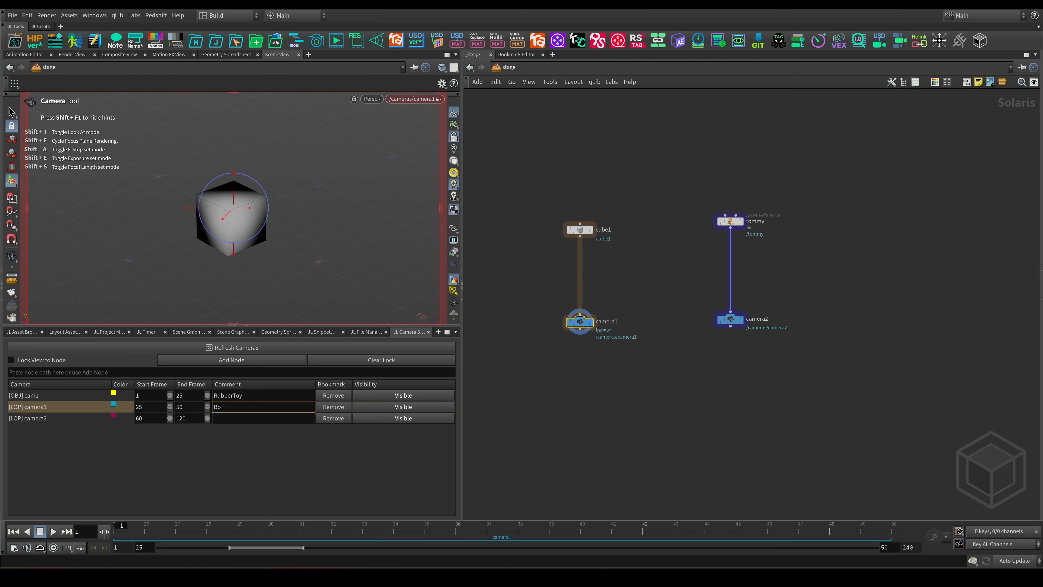
{"action": "type", "text": "x"}
Step: Set the comment of [LOP] camera2 to Tommy and switch back to the [LOP] camera1 view
{"action": "left_click", "coordinate": [114, 417]}
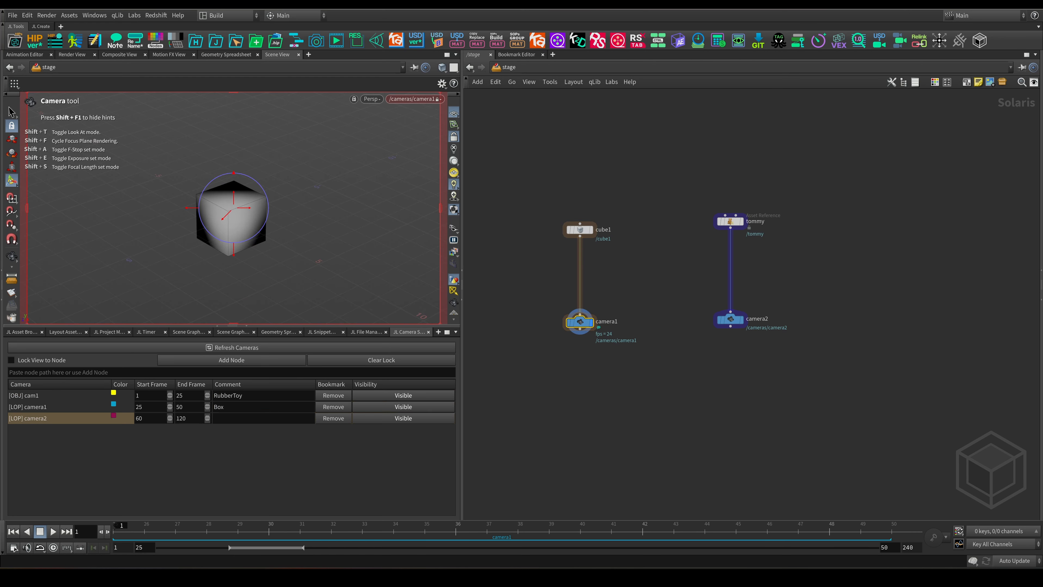
{"action": "left_click", "coordinate": [36, 417]}
{"action": "type", "text": "Tommy"}
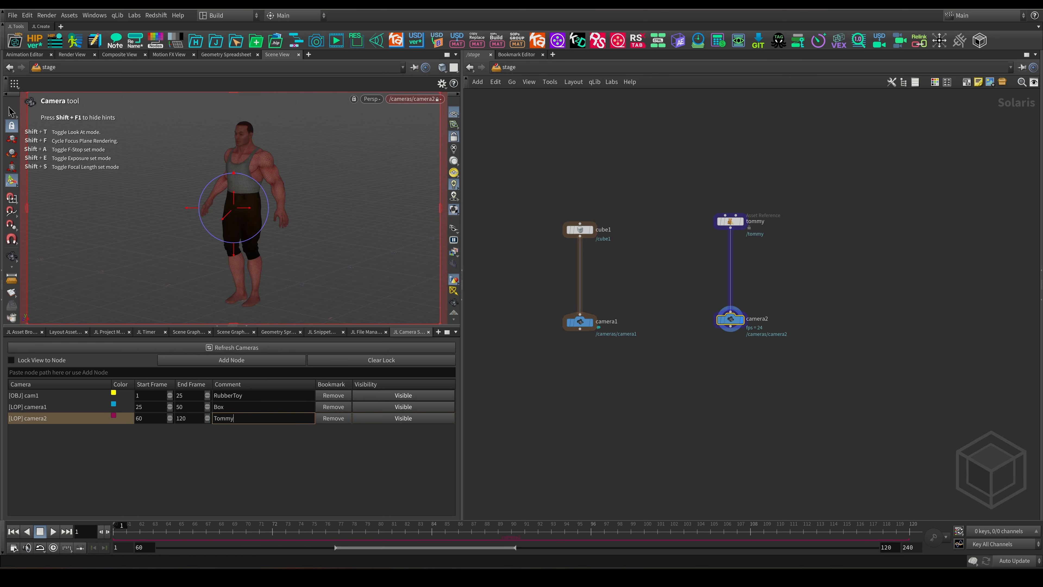
{"action": "key", "text": "Return"}
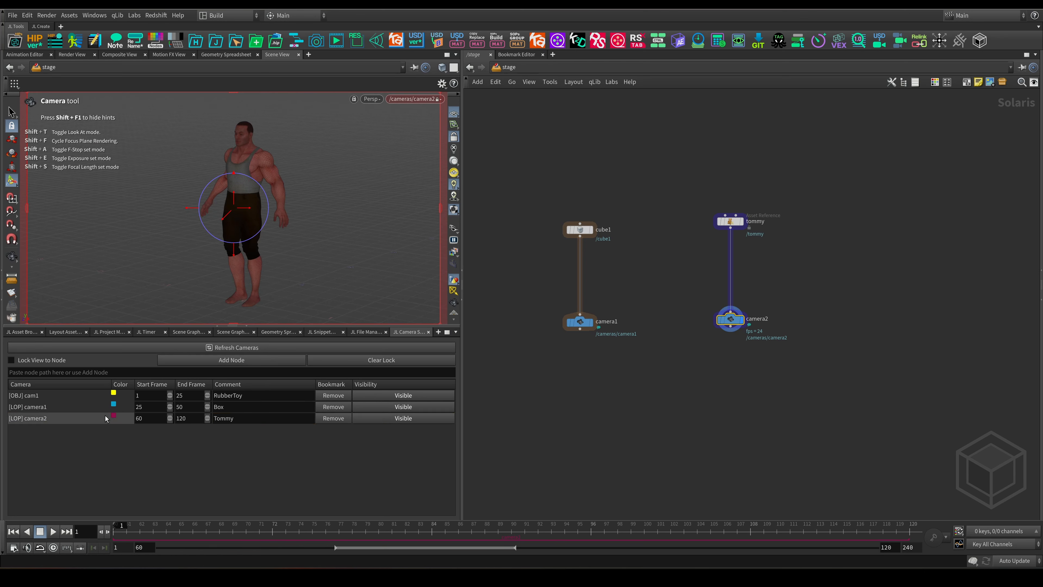
{"action": "left_click", "coordinate": [39, 408]}
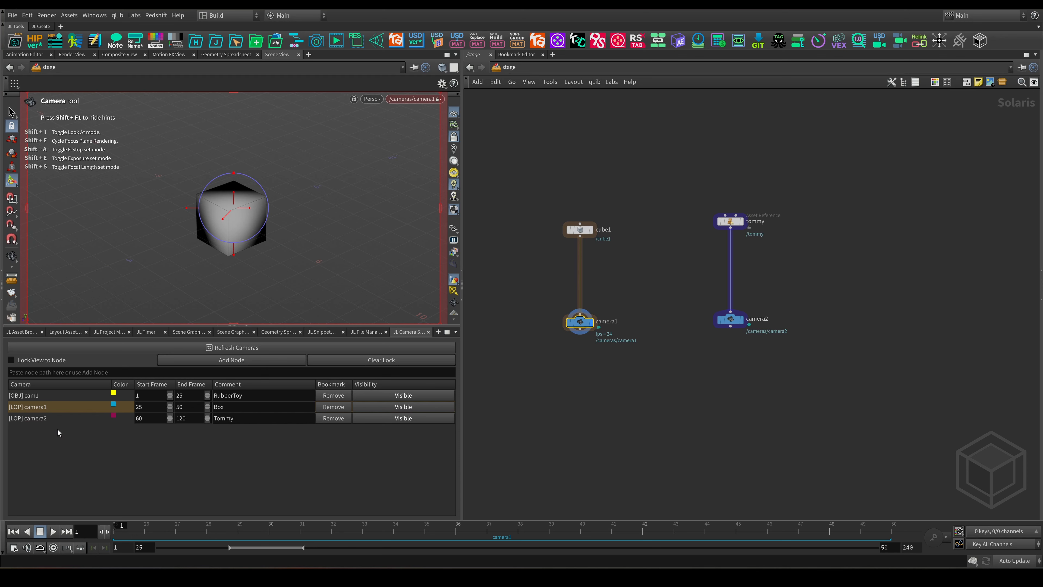
Step: Switch the view to [LOP] camera2 and back to [OBJ] cam1
{"action": "left_click", "coordinate": [26, 418]}
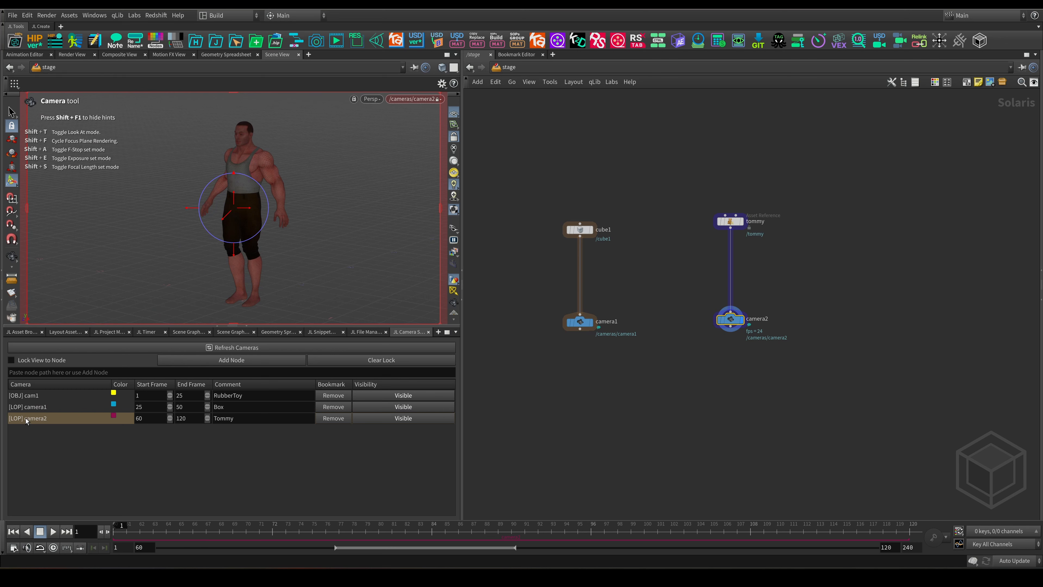
{"action": "left_click", "coordinate": [30, 393]}
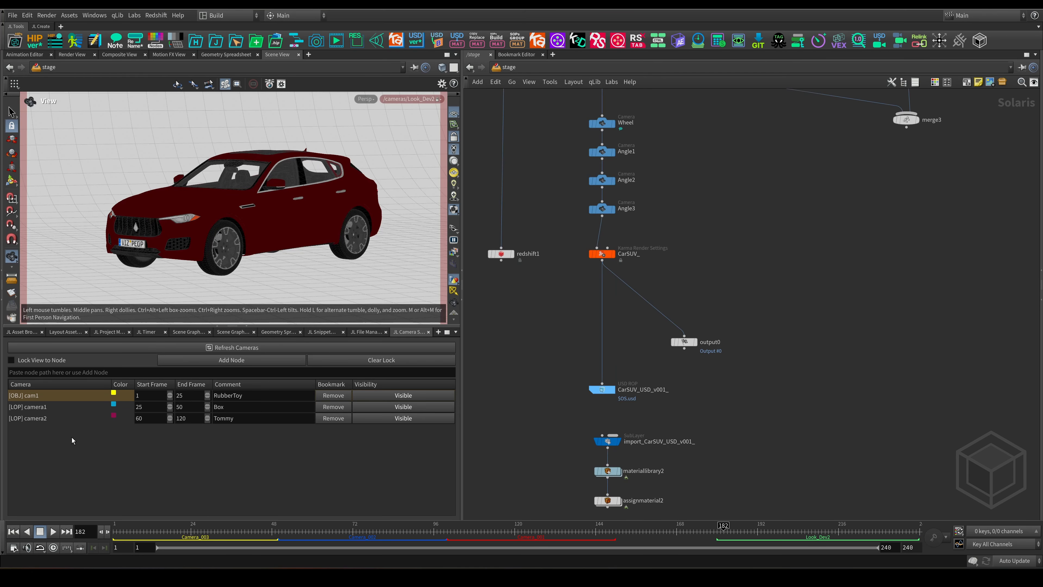
Step: Refresh the camera list for the car scene and hide the Camera_001, Camera_002 and Camera_003 bookmarks
{"action": "left_click", "coordinate": [226, 349]}
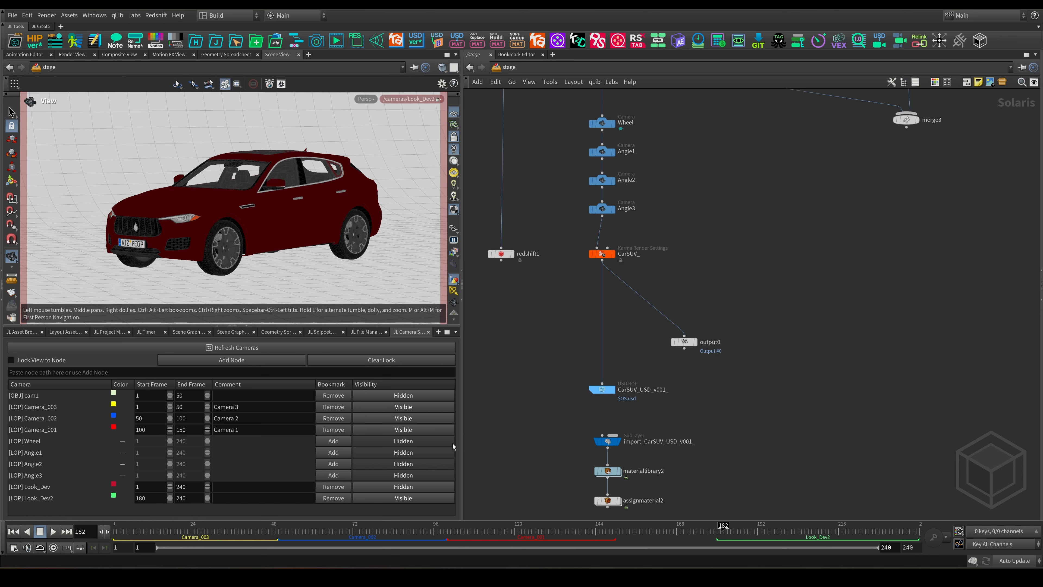
{"action": "left_click", "coordinate": [402, 430]}
{"action": "left_click", "coordinate": [403, 418]}
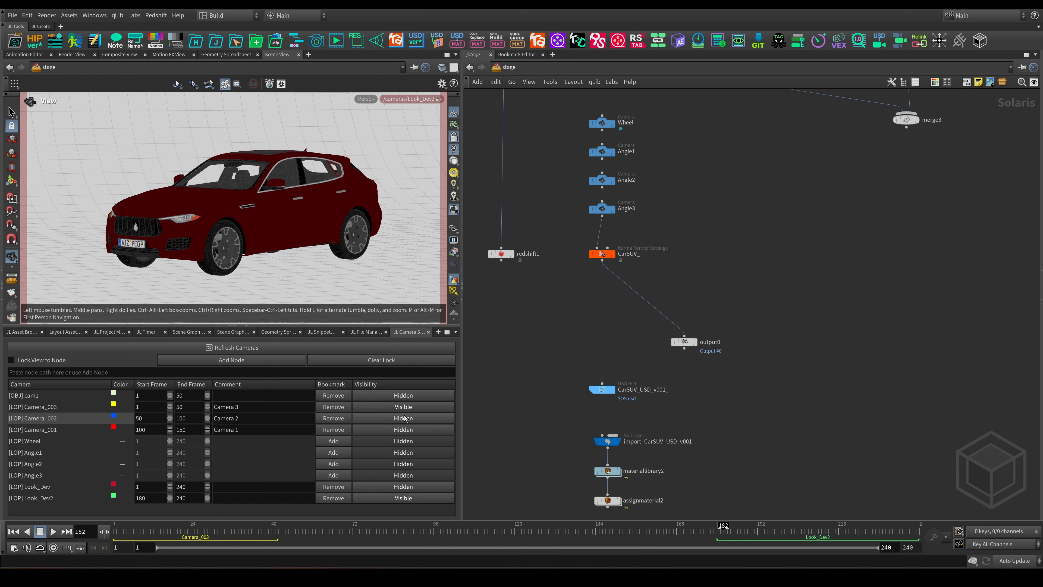
{"action": "left_click", "coordinate": [405, 409]}
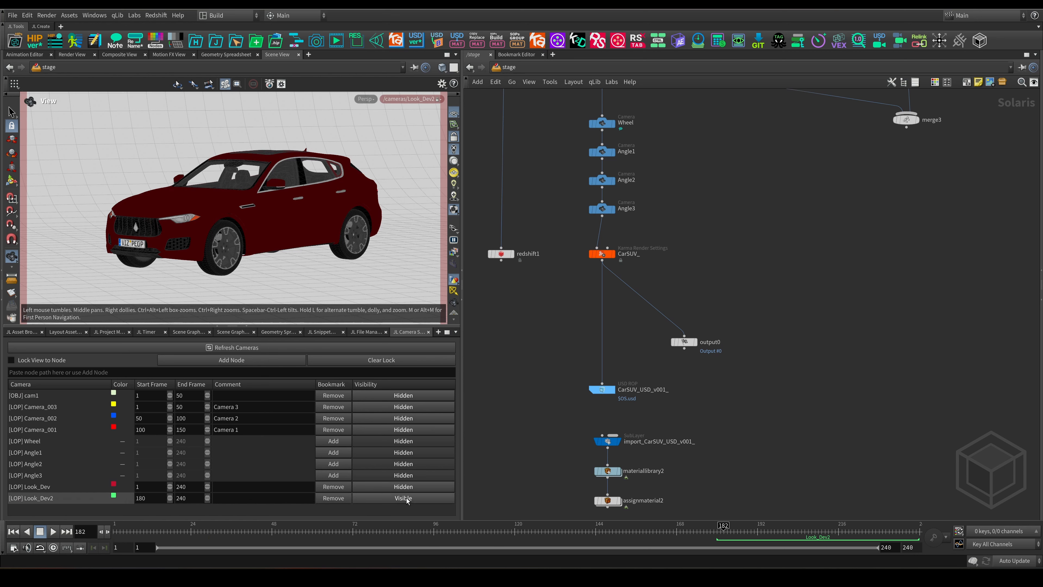
Step: Switch to [LOP] Camera_003 and select the three green camera nodes above their merge node in the stage network
{"action": "left_click", "coordinate": [38, 408]}
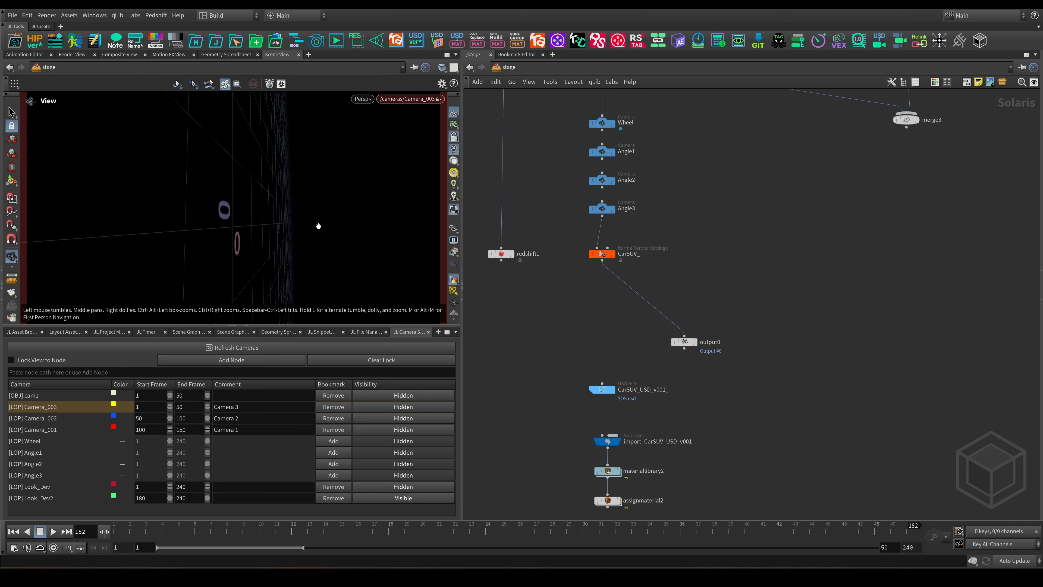
{"action": "scroll", "coordinate": [737, 258], "scroll_direction": "down", "scroll_amount": 3}
{"action": "middle_click_drag", "start_coordinate": [741, 228], "coordinate": [707, 374]}
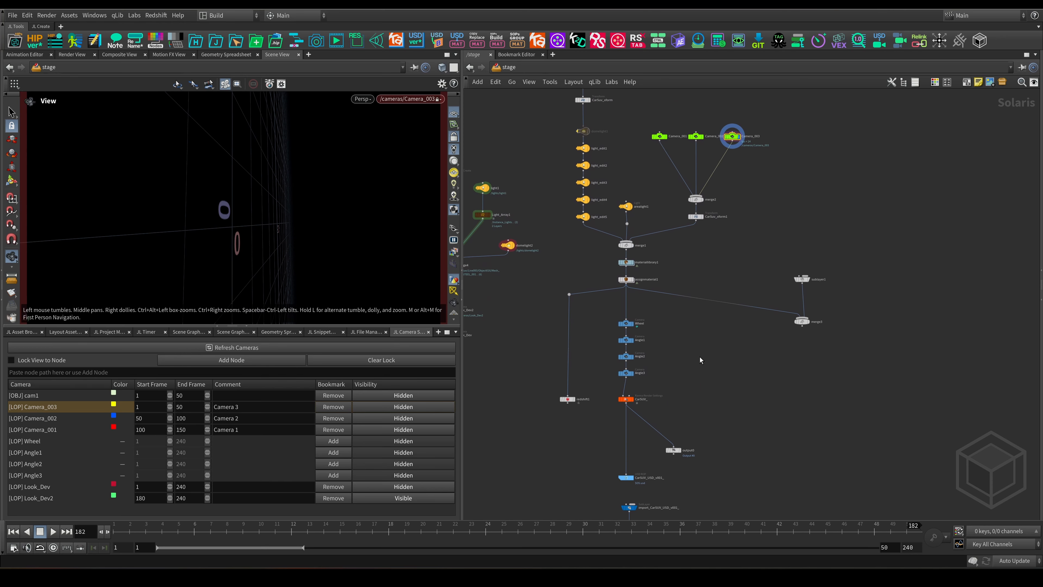
{"action": "middle_click_drag", "start_coordinate": [711, 326], "coordinate": [721, 362]}
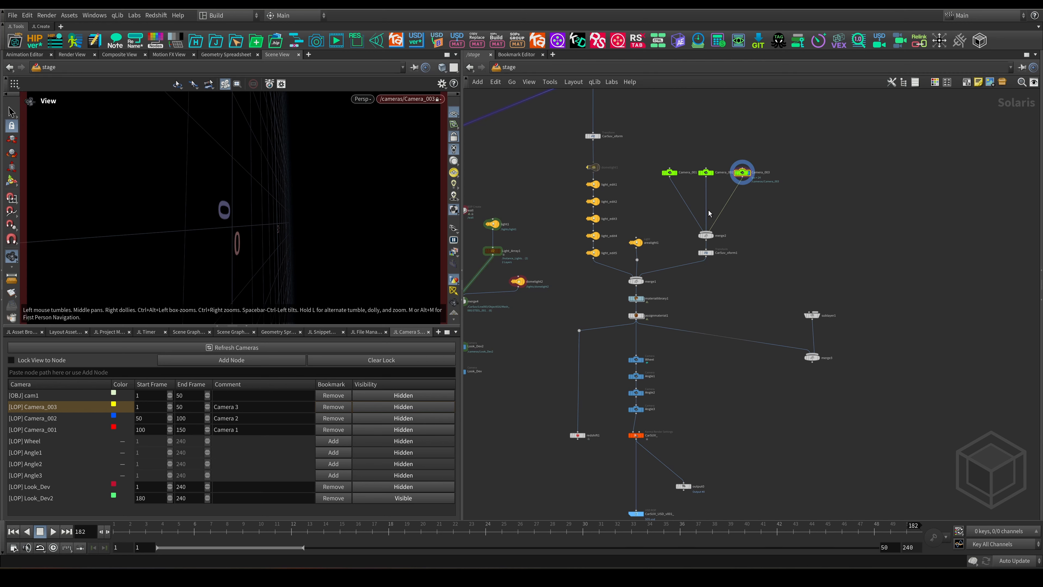
{"action": "left_click_drag", "start_coordinate": [785, 145], "coordinate": [659, 193]}
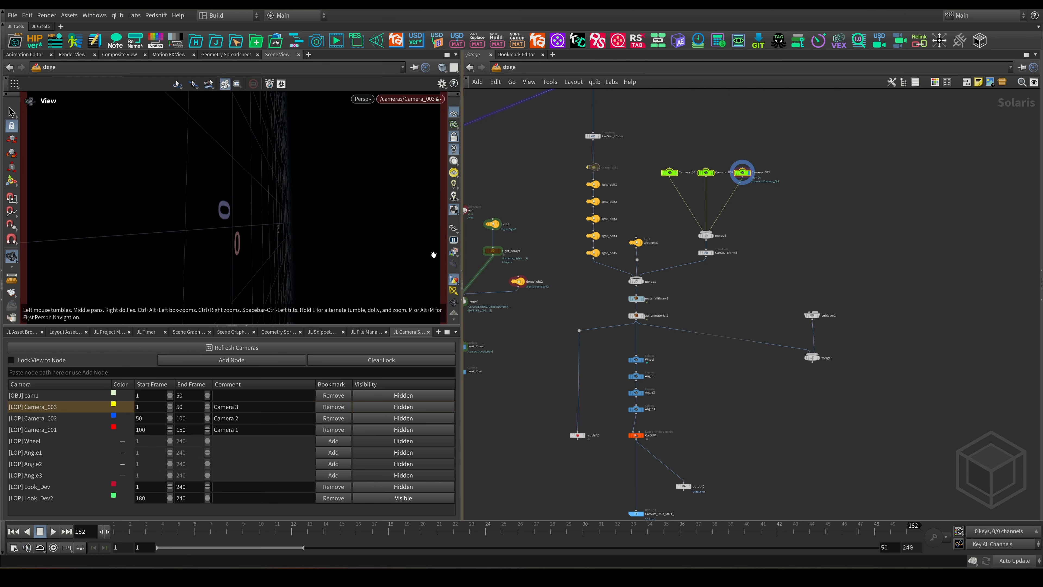
Step: Lock the view to the output0 node and switch to [LOP] Camera_003
{"action": "middle_click_drag", "start_coordinate": [738, 426], "coordinate": [746, 351]}
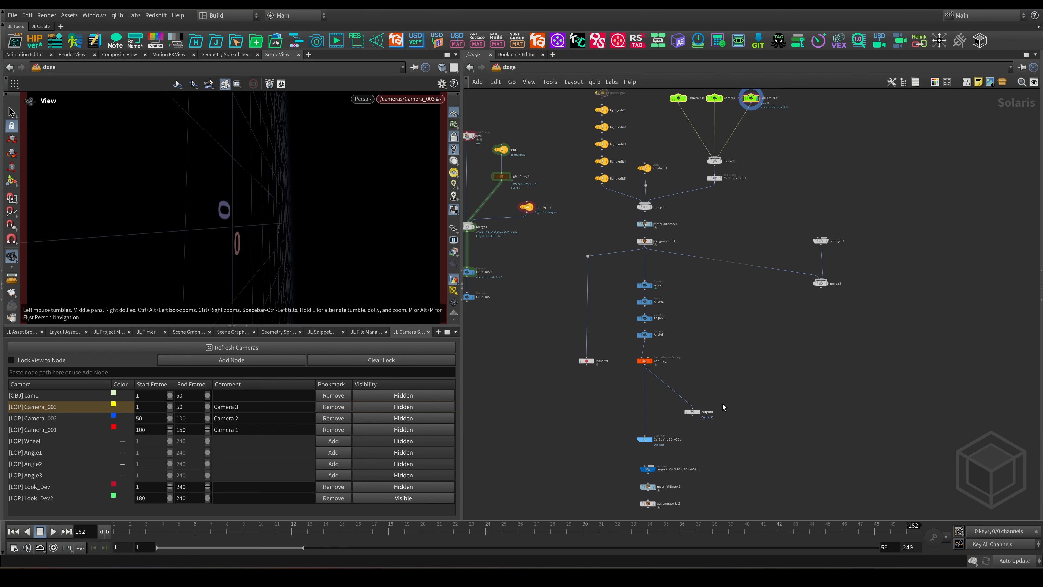
{"action": "scroll", "coordinate": [722, 406], "scroll_direction": "up", "scroll_amount": 5}
{"action": "scroll", "coordinate": [599, 304], "scroll_direction": "down", "scroll_amount": 3}
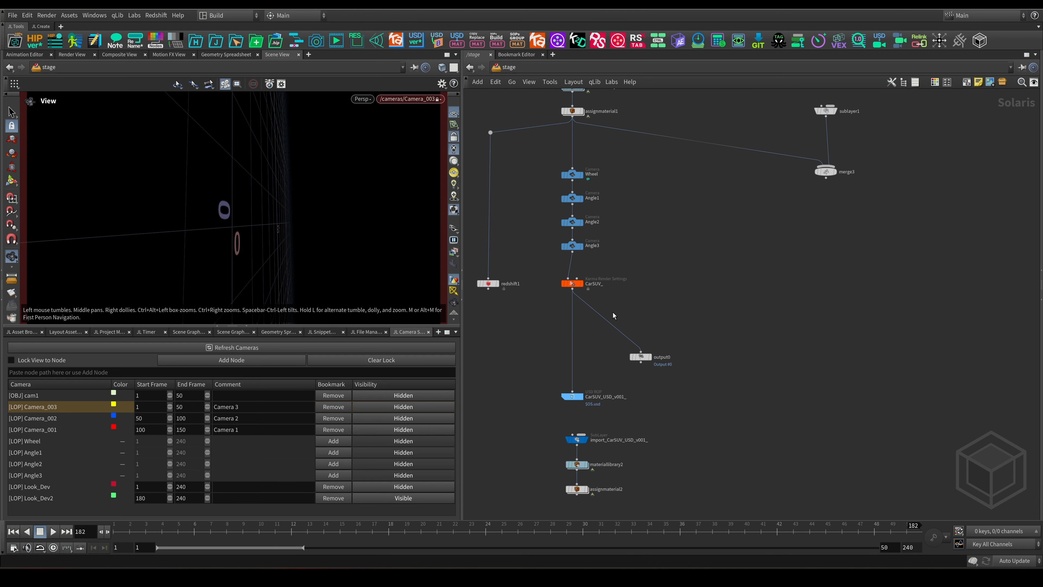
{"action": "left_click", "coordinate": [640, 356]}
{"action": "left_click", "coordinate": [224, 360]}
{"action": "left_click", "coordinate": [48, 406]}
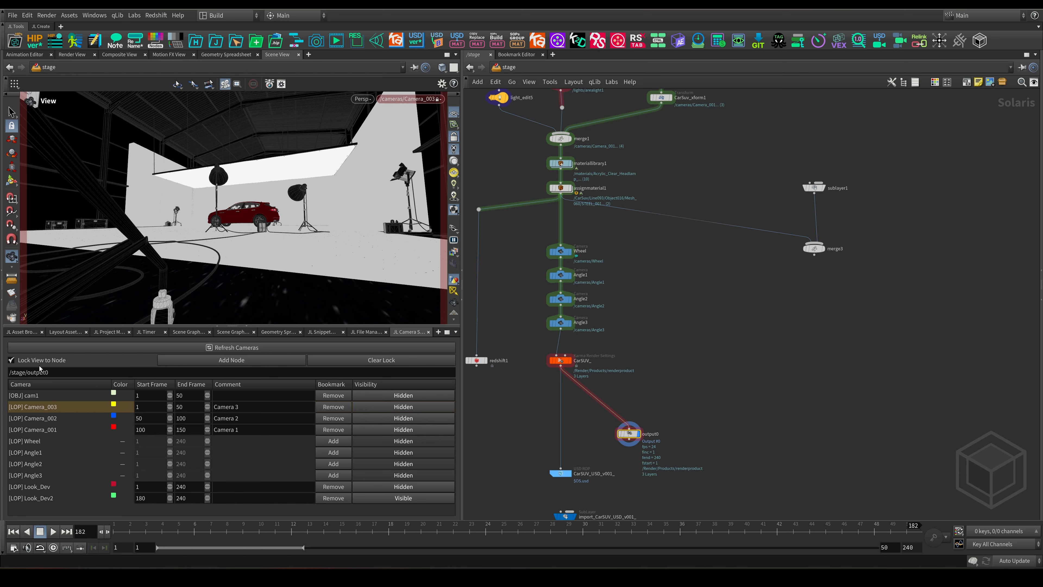
Step: Clear and re-add the view lock on output0, switching through Camera_002 and Camera_001 and back to Camera_003
{"action": "left_click", "coordinate": [383, 363]}
{"action": "left_click", "coordinate": [232, 361]}
{"action": "left_click", "coordinate": [43, 419]}
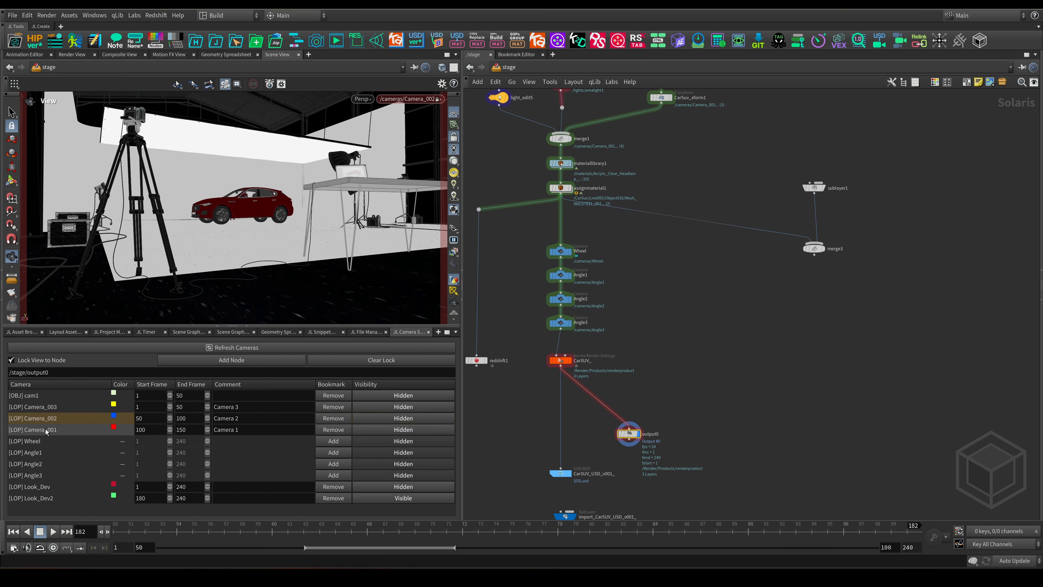
{"action": "left_click", "coordinate": [46, 430]}
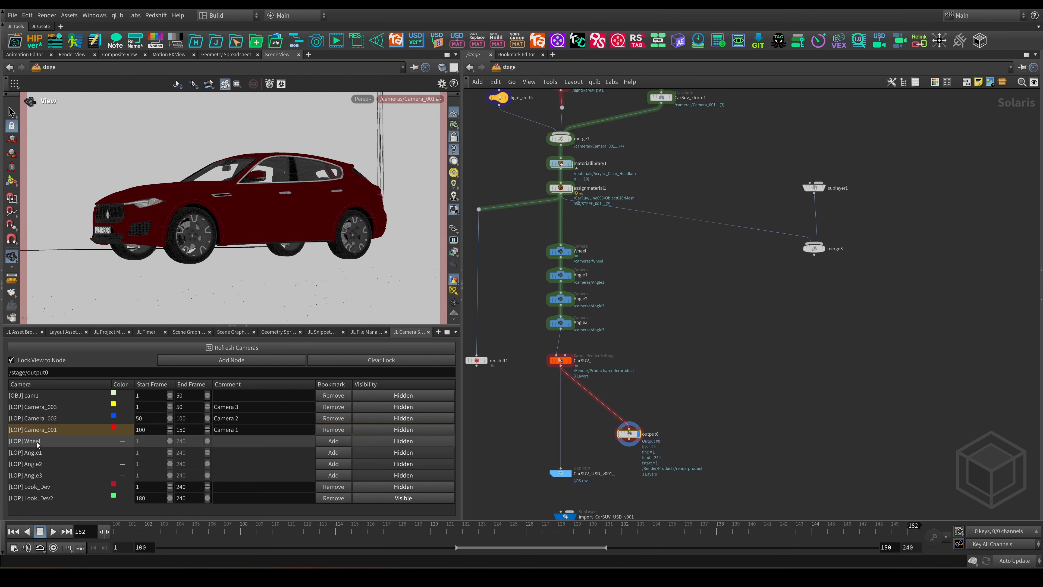
{"action": "left_click", "coordinate": [45, 406]}
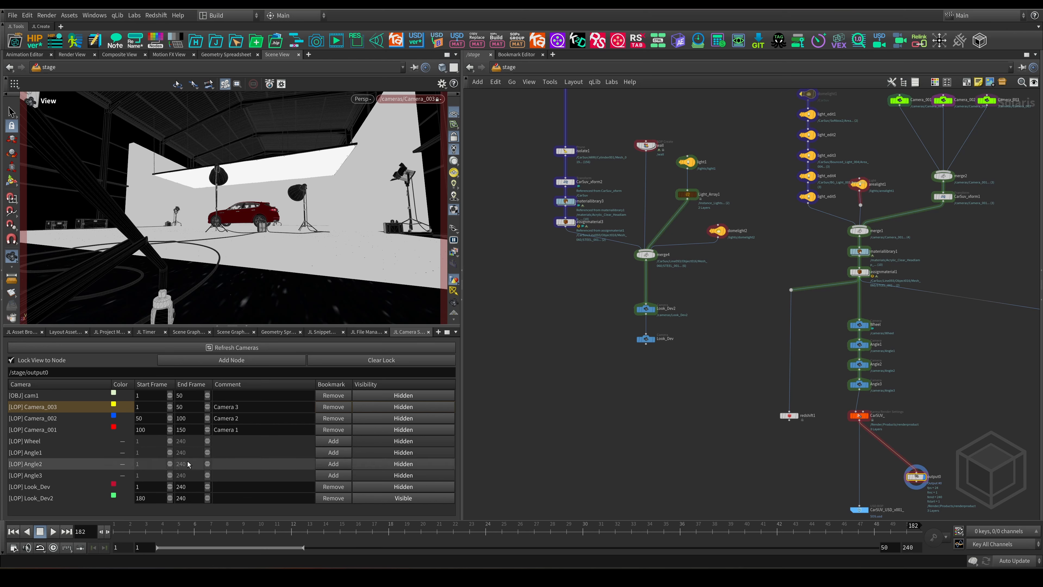
Step: Turn off the view lock and switch between the Look_Dev2 and Look_Dev cameras, ending on Look_Dev2
{"action": "left_click", "coordinate": [38, 498]}
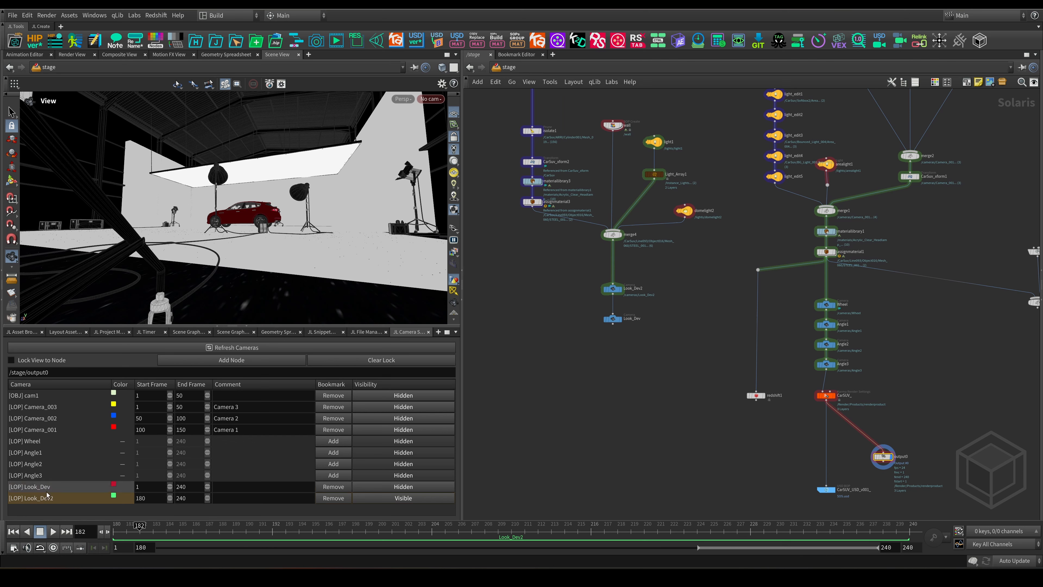
{"action": "left_click", "coordinate": [39, 498]}
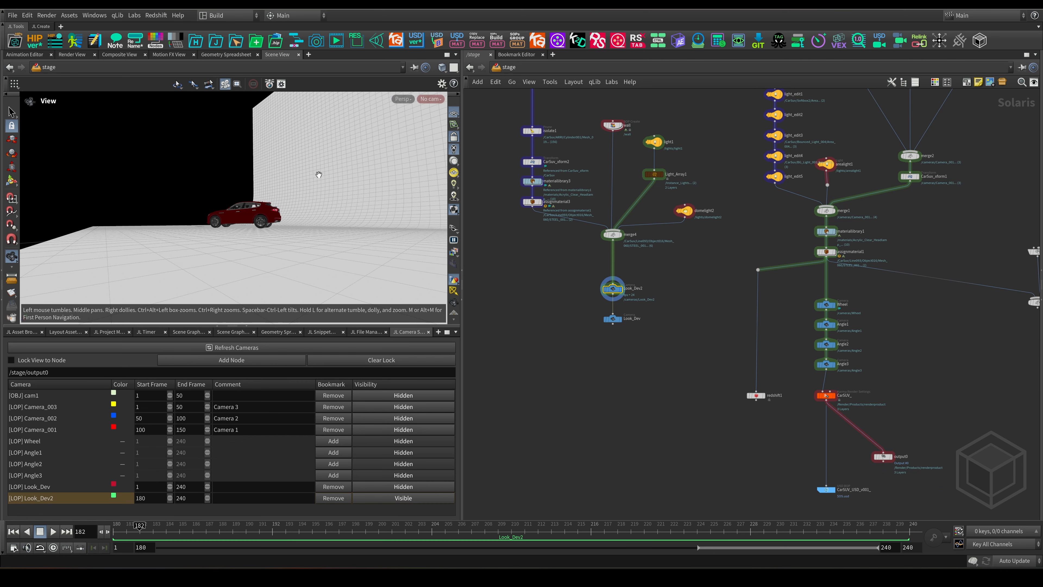
{"action": "left_click", "coordinate": [44, 497]}
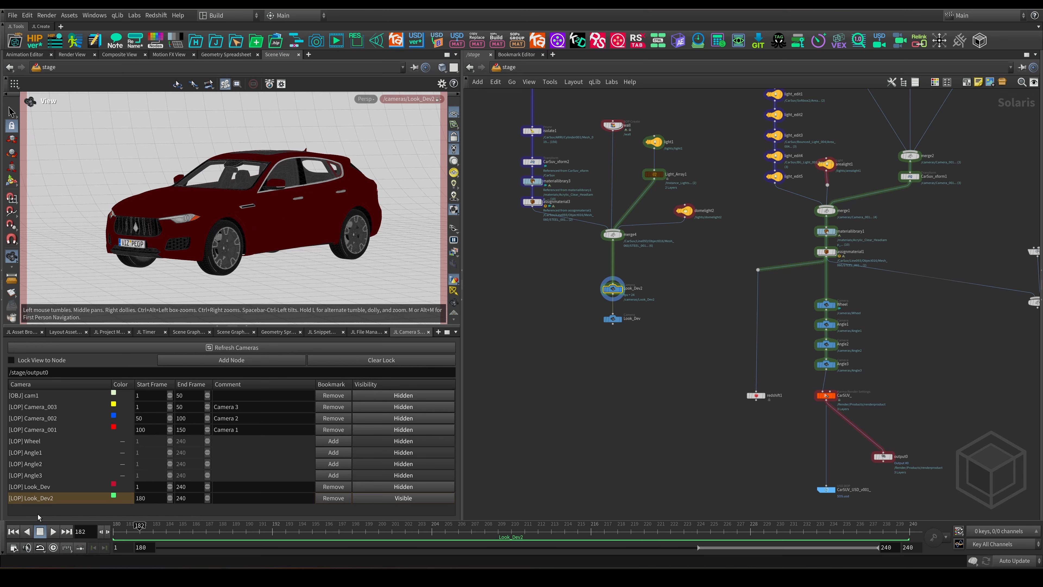
{"action": "left_click", "coordinate": [41, 489]}
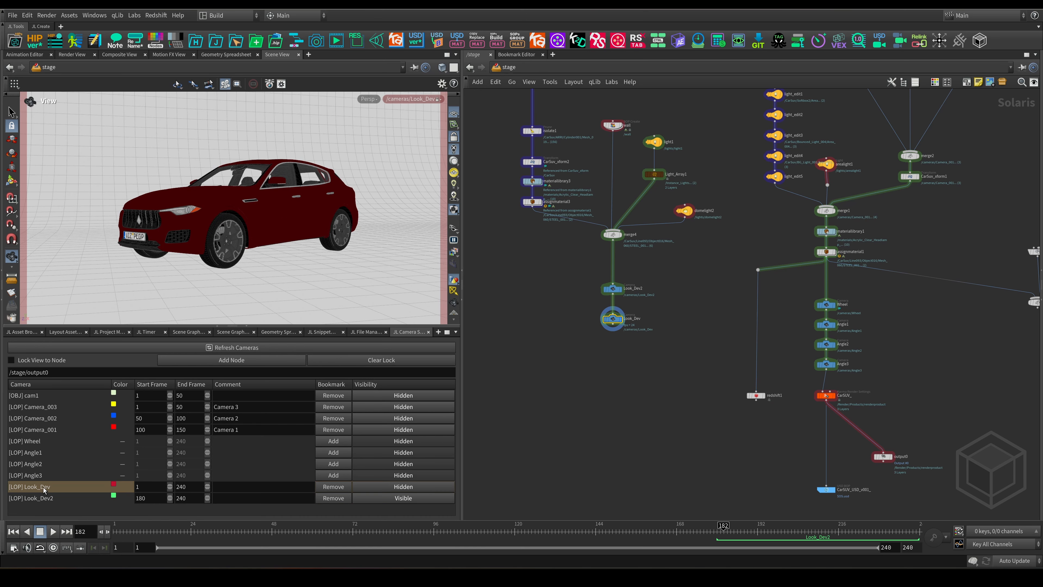
{"action": "left_click", "coordinate": [32, 498]}
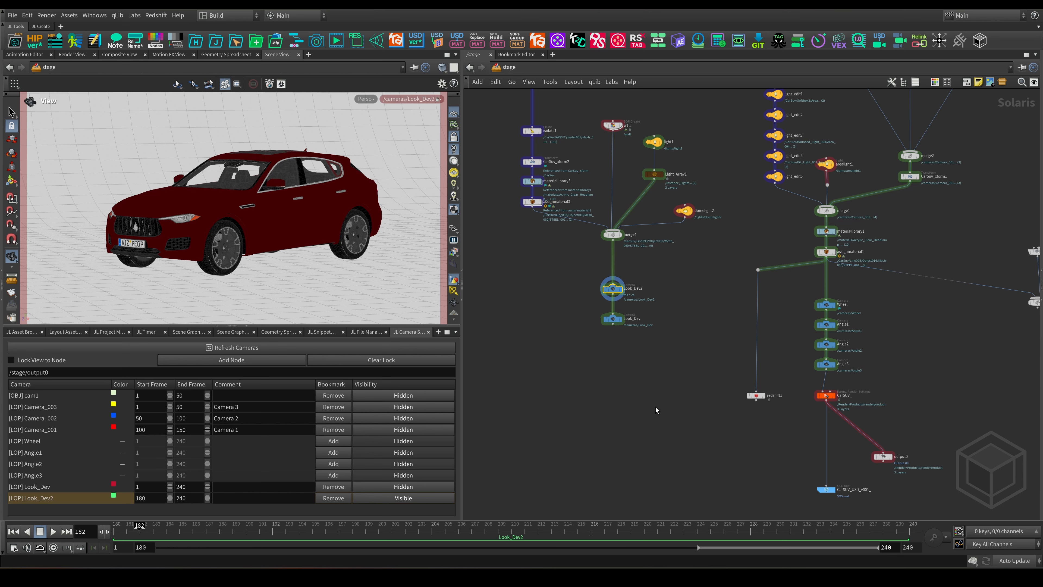
Step: Select the Wheel and Angle camera nodes, and view the car through Wheel and Angle3 before returning to Look_Dev2
{"action": "left_click_drag", "start_coordinate": [797, 294], "coordinate": [868, 386]}
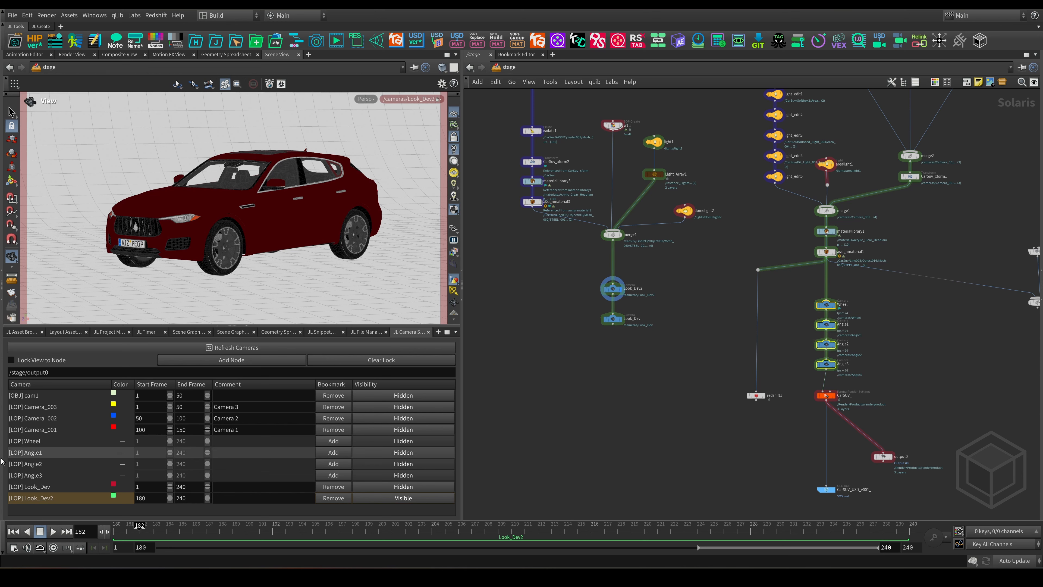
{"action": "left_click", "coordinate": [33, 442]}
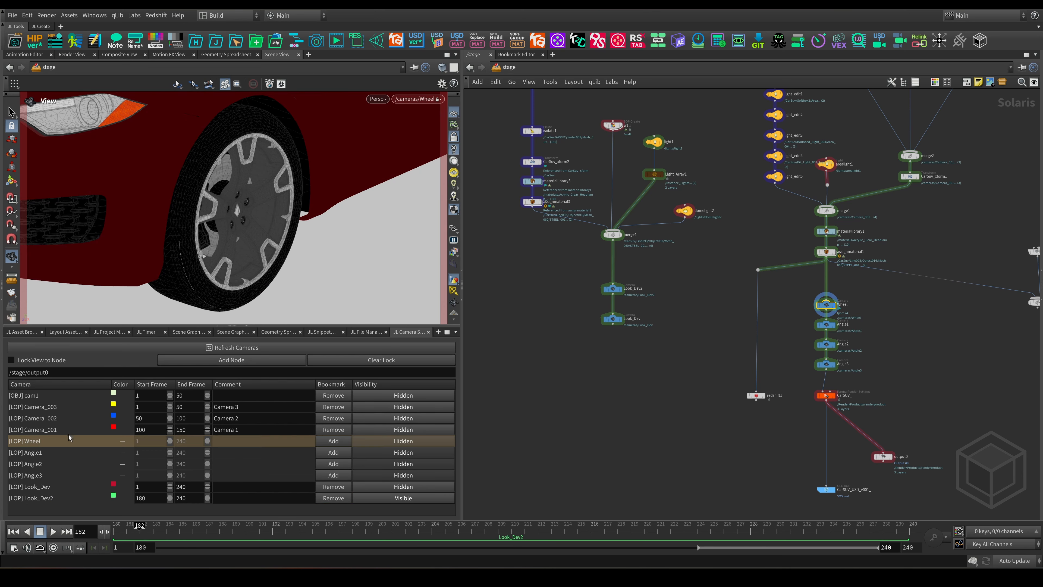
{"action": "left_click", "coordinate": [33, 475]}
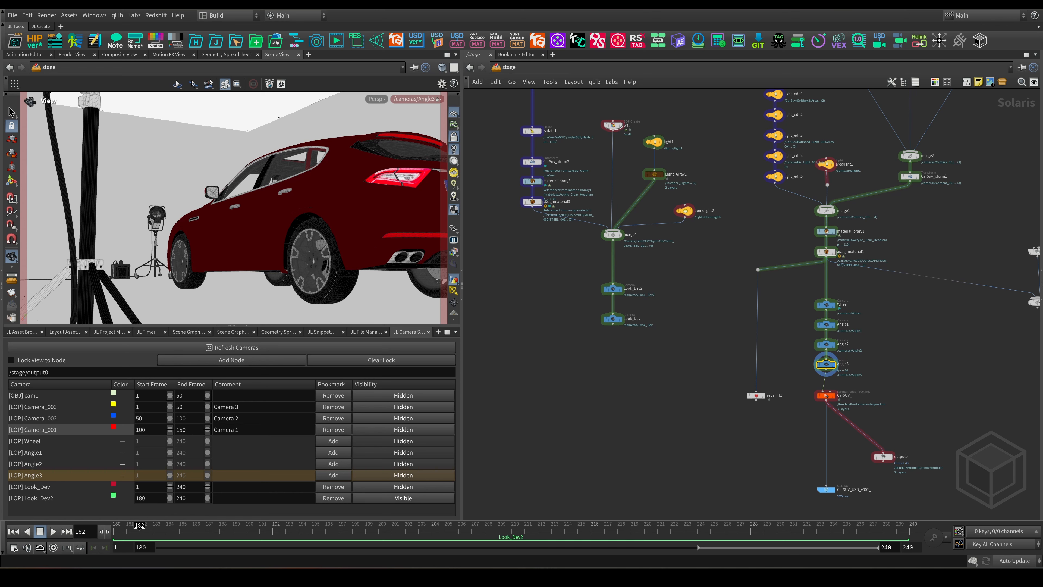
{"action": "left_click", "coordinate": [29, 498]}
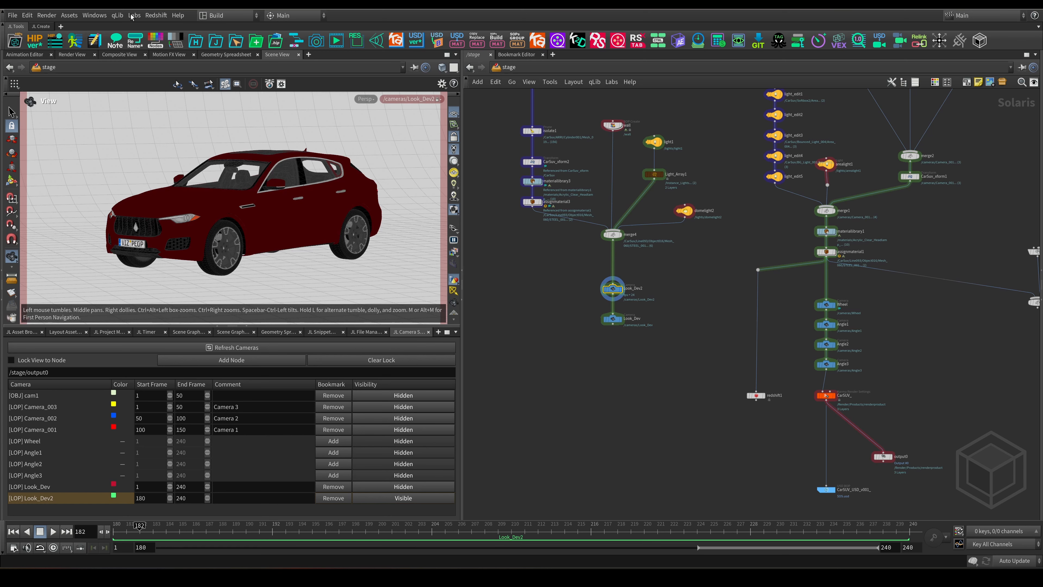
{"action": "left_click", "coordinate": [40, 27]}
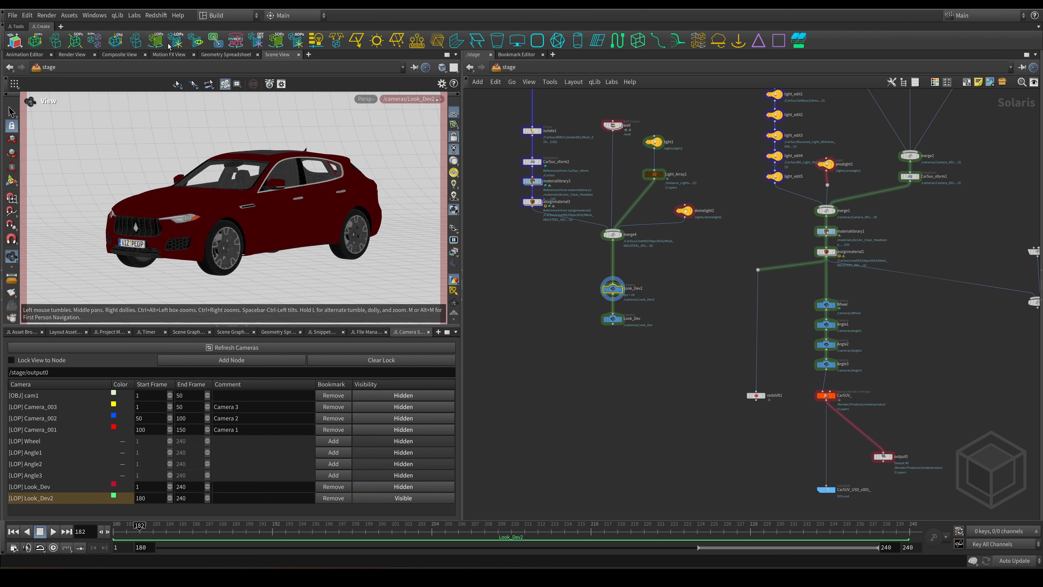
{"action": "left_click", "coordinate": [15, 27]}
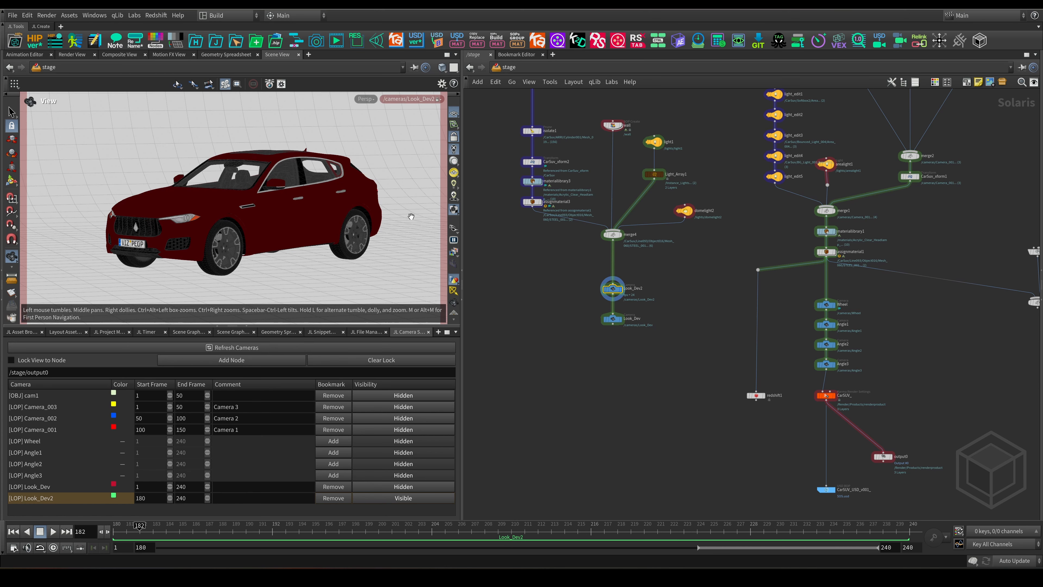